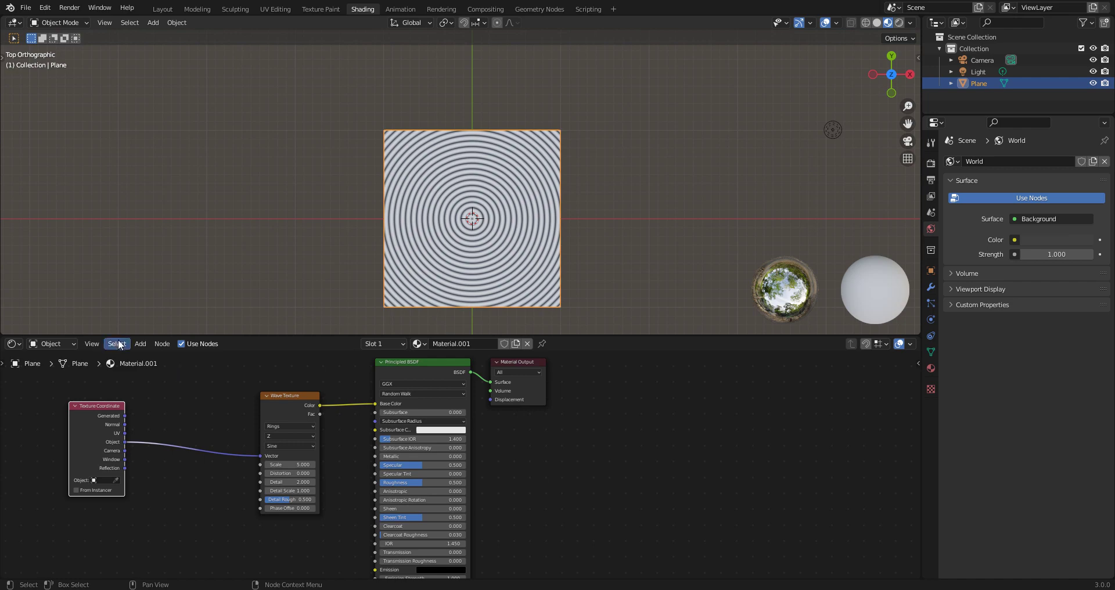
# Try out distortion on the Wave Texture node, and reset its distortion to 0.
pyautogui.click(135, 344)
pyautogui.moveTo(281, 473)
pyautogui.mouseDown()
pyautogui.moveTo(314, 474)
pyautogui.moveTo(283, 473)
pyautogui.mouseUp()
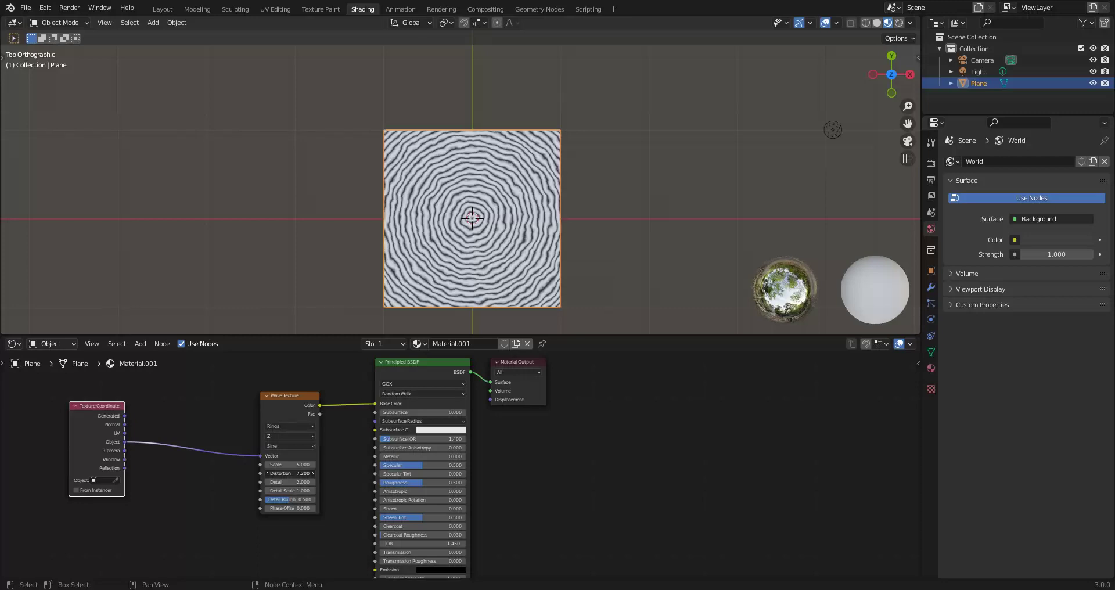
pyautogui.click(283, 474)
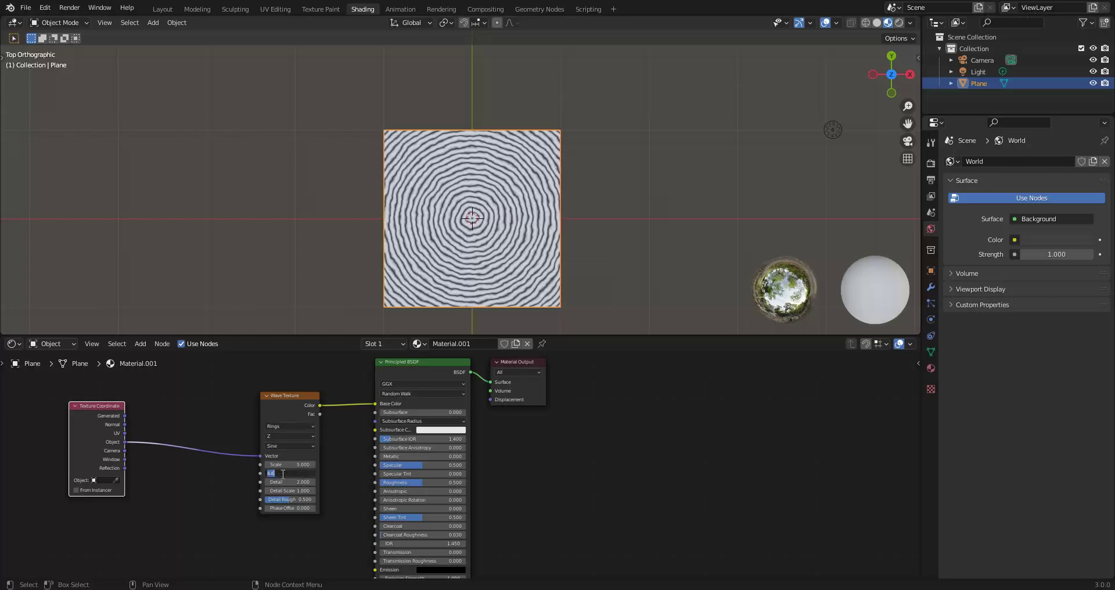
pyautogui.write('0')
pyautogui.press('Return')
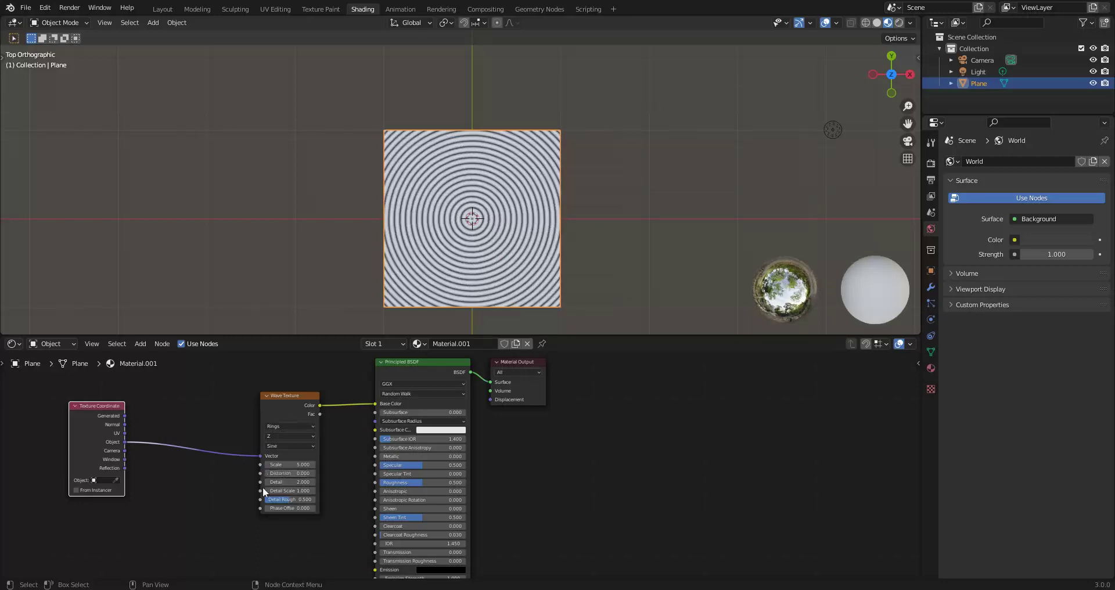
# Add a Noise Texture node beside the Texture Coordinate node and feed the Object coordinates into its Vector input.
pyautogui.moveTo(99, 406); pyautogui.dragTo(83, 410)
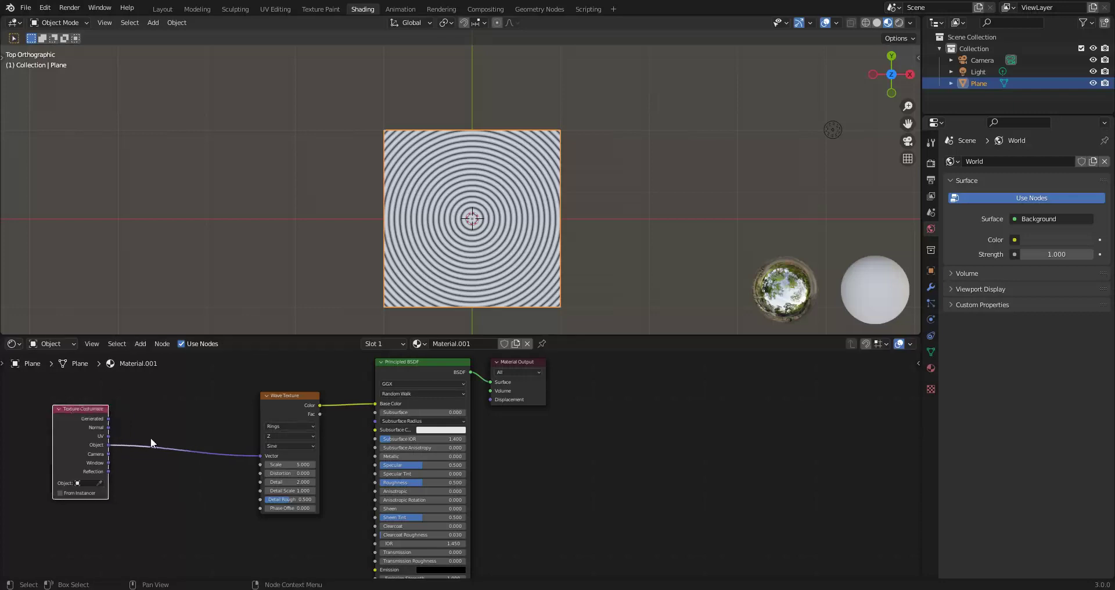
pyautogui.click(141, 344)
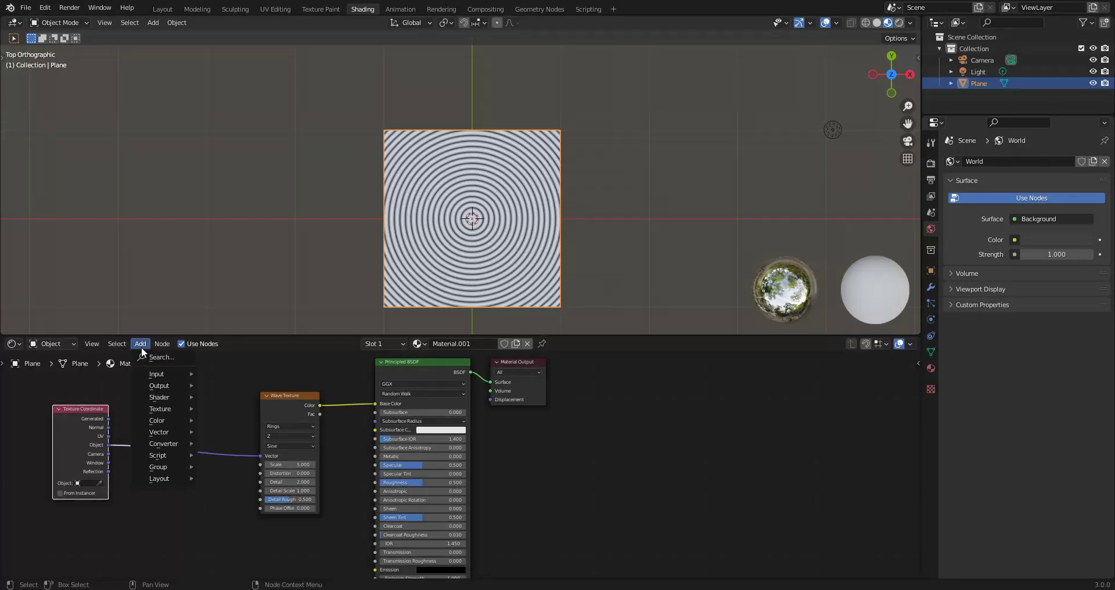
pyautogui.moveTo(174, 409)
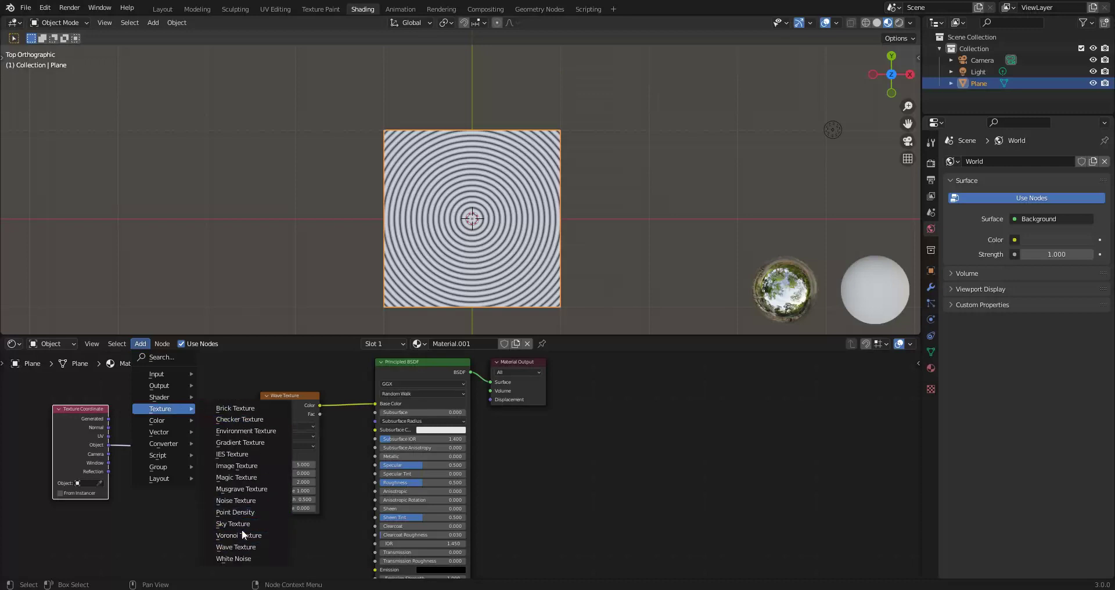
pyautogui.click(248, 501)
pyautogui.click(149, 457)
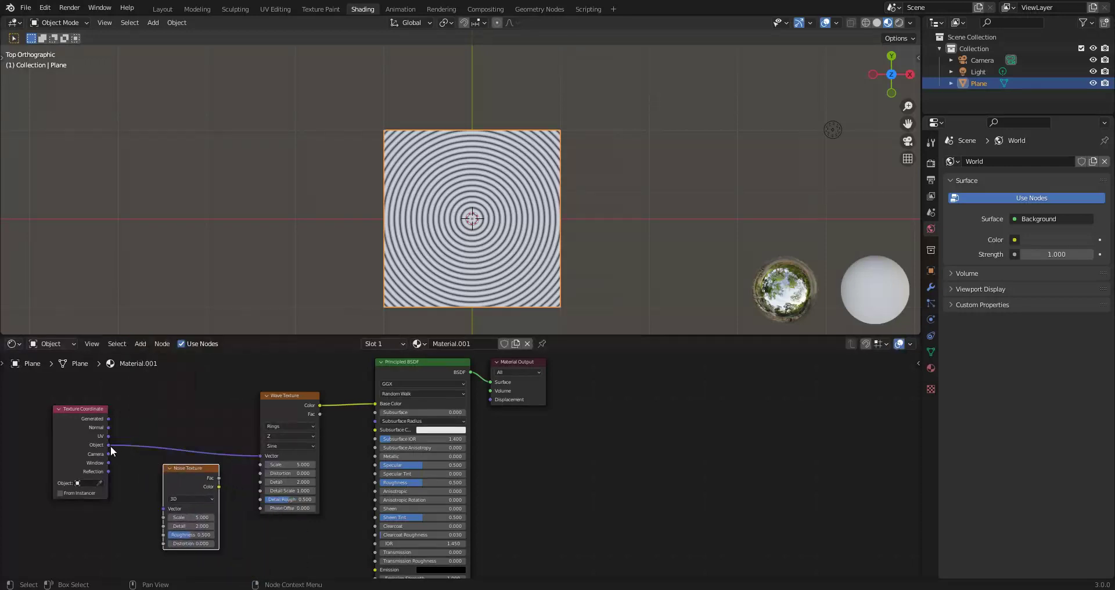
pyautogui.moveTo(109, 444); pyautogui.dragTo(163, 515)
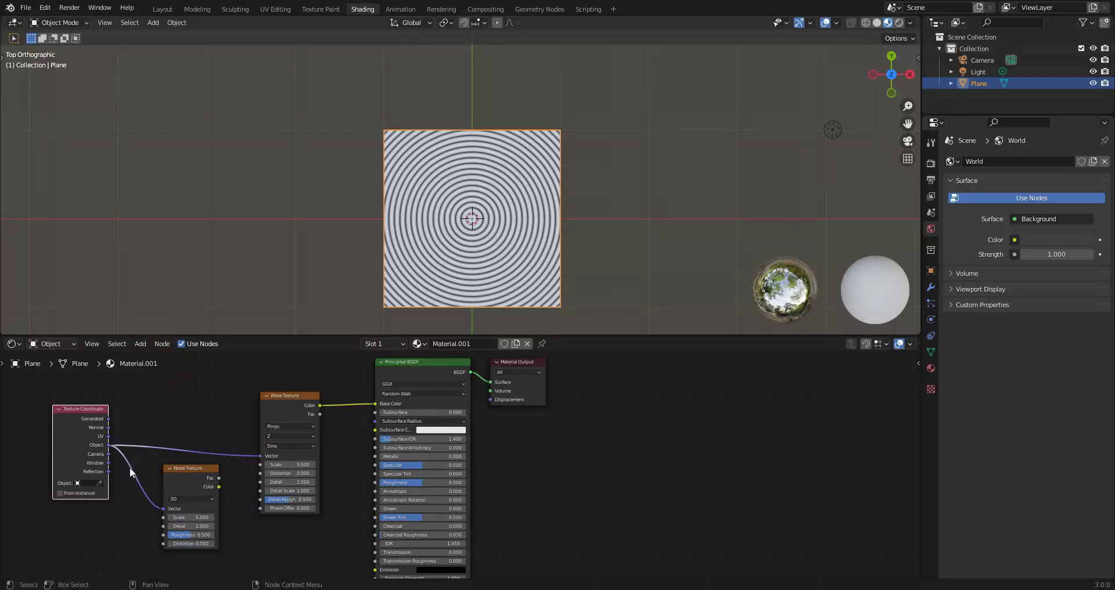
# Make room between the nodes and insert a MixRGB node on the link from the Object coordinates to the Wave Texture.
pyautogui.moveTo(193, 475); pyautogui.dragTo(170, 474)
pyautogui.moveTo(91, 417); pyautogui.dragTo(64, 424)
pyautogui.click(140, 344)
pyautogui.moveTo(162, 421)
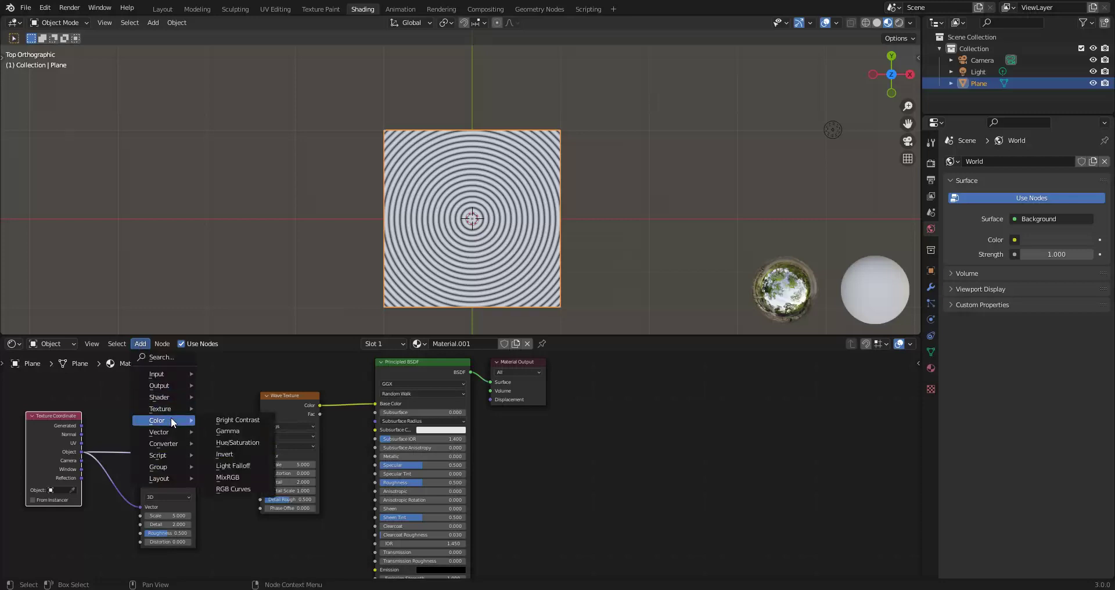
pyautogui.click(233, 477)
pyautogui.click(198, 444)
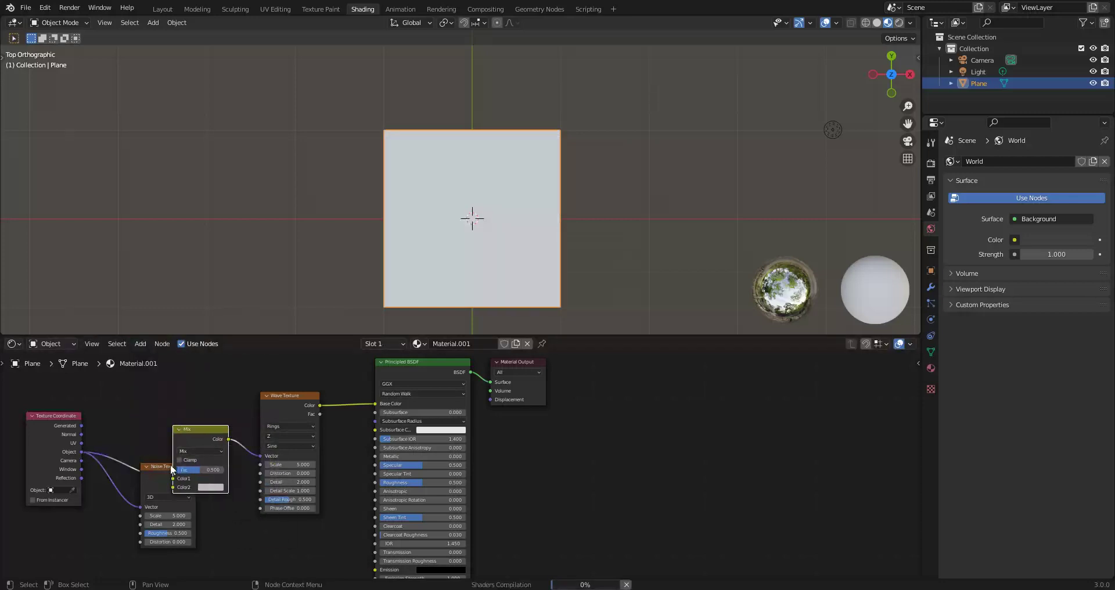
# Feed the Object coordinates into Color1 and the noise Color into Color2 of the Mix node, and lower its factor to 0.
pyautogui.moveTo(155, 467); pyautogui.dragTo(174, 489)
pyautogui.moveTo(65, 417); pyautogui.dragTo(37, 433)
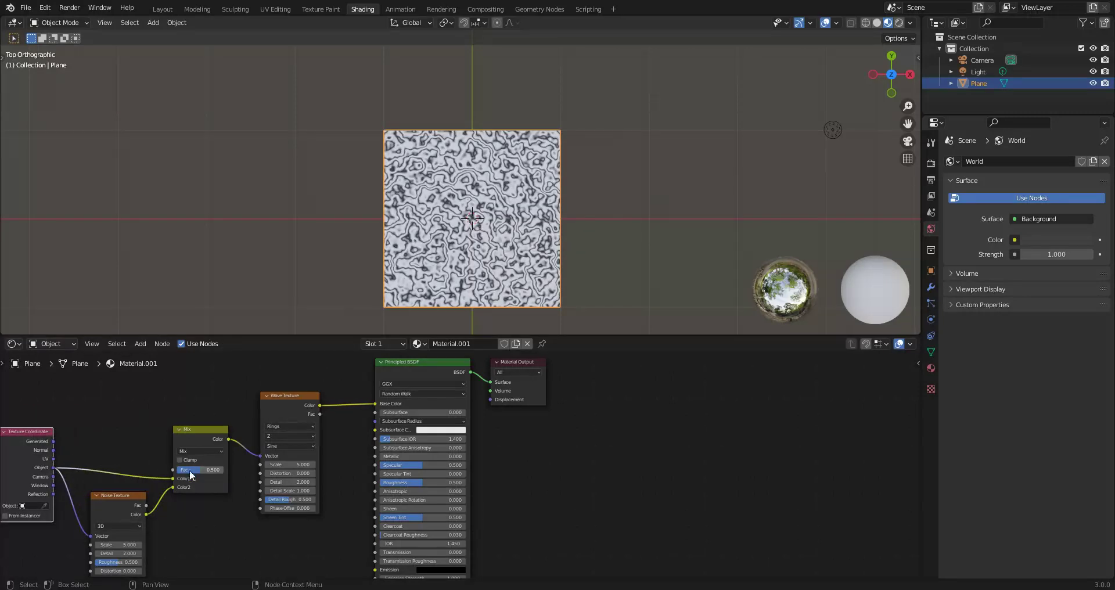
pyautogui.moveTo(200, 470); pyautogui.dragTo(176, 470)
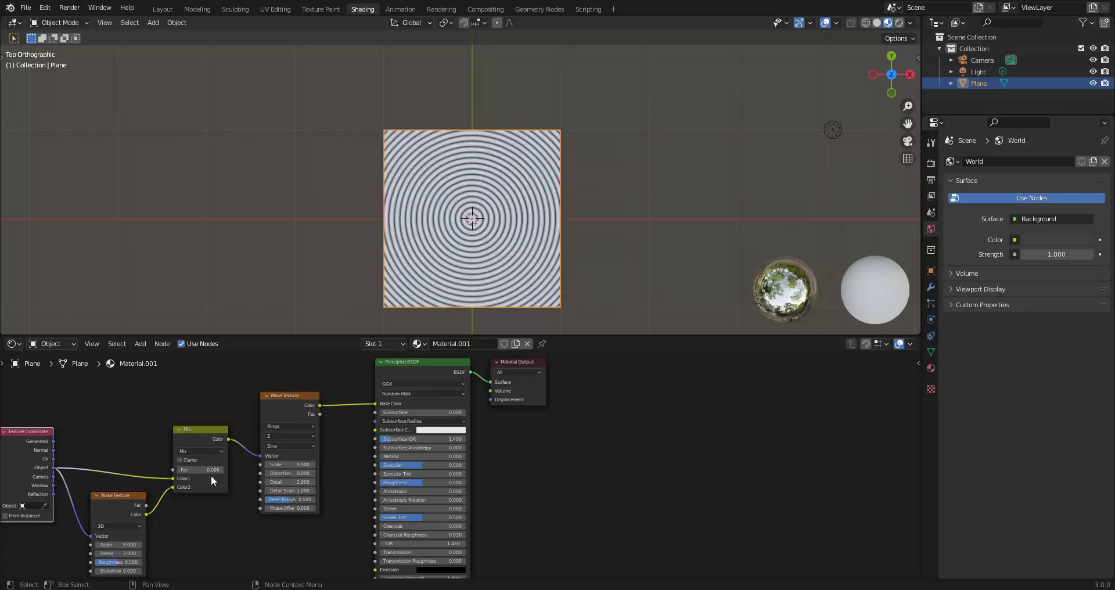
pyautogui.moveTo(177, 469)
pyautogui.mouseDown()
pyautogui.moveTo(187, 470)
pyautogui.moveTo(176, 470)
pyautogui.mouseUp()
# Switch the Mix node's blending mode to Multiply and raise its factor to about 0.258.
pyautogui.click(194, 452)
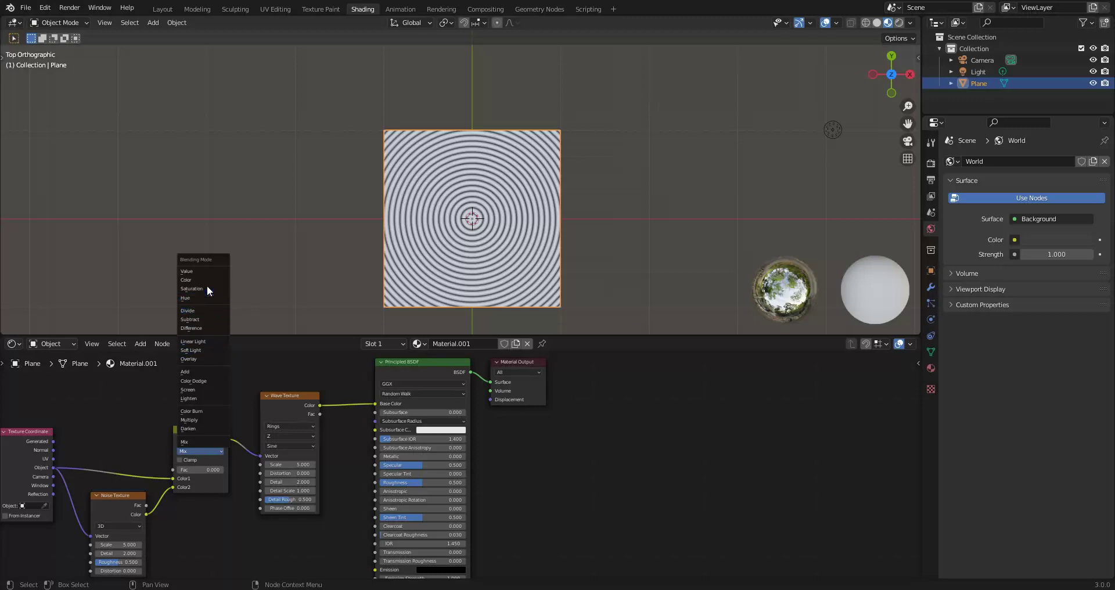
pyautogui.click(198, 420)
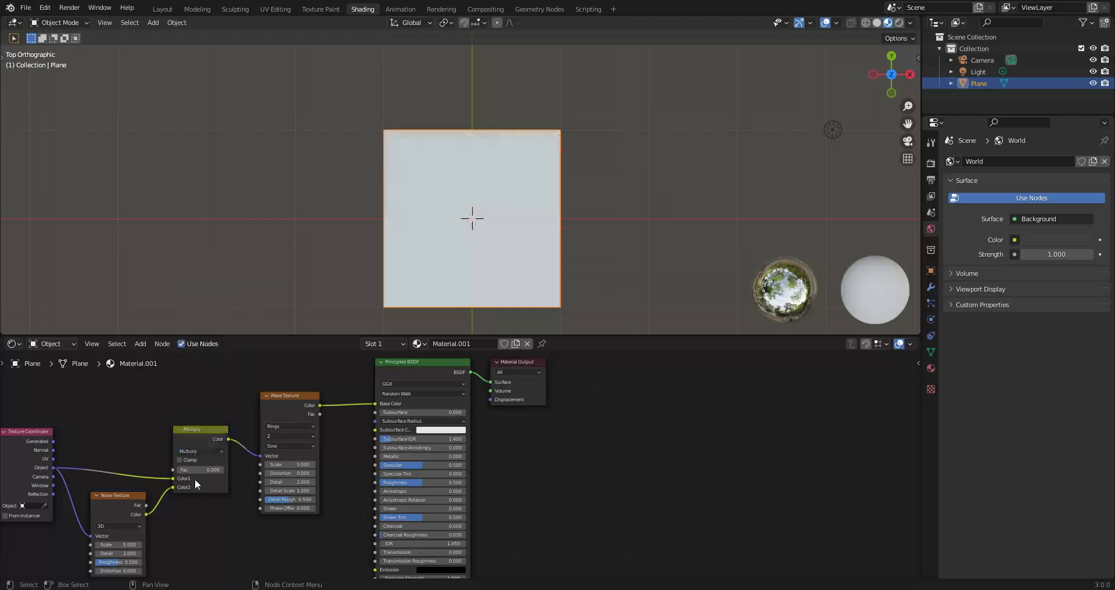
pyautogui.moveTo(183, 469); pyautogui.dragTo(215, 462)
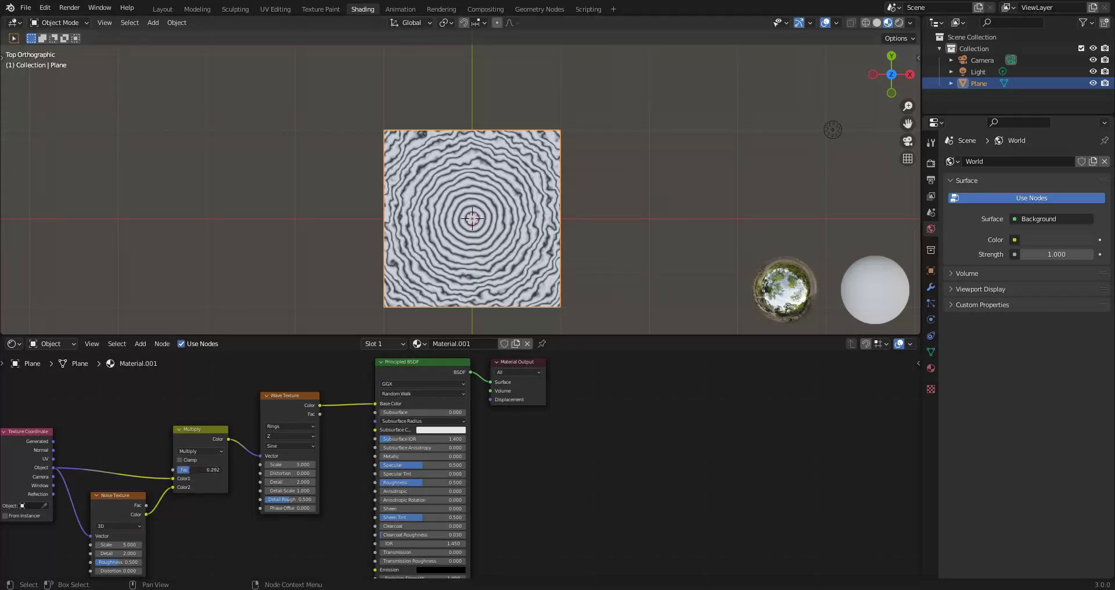
pyautogui.moveTo(190, 469)
pyautogui.mouseDown()
pyautogui.moveTo(221, 469)
pyautogui.moveTo(178, 469)
pyautogui.moveTo(189, 470)
pyautogui.mouseUp()
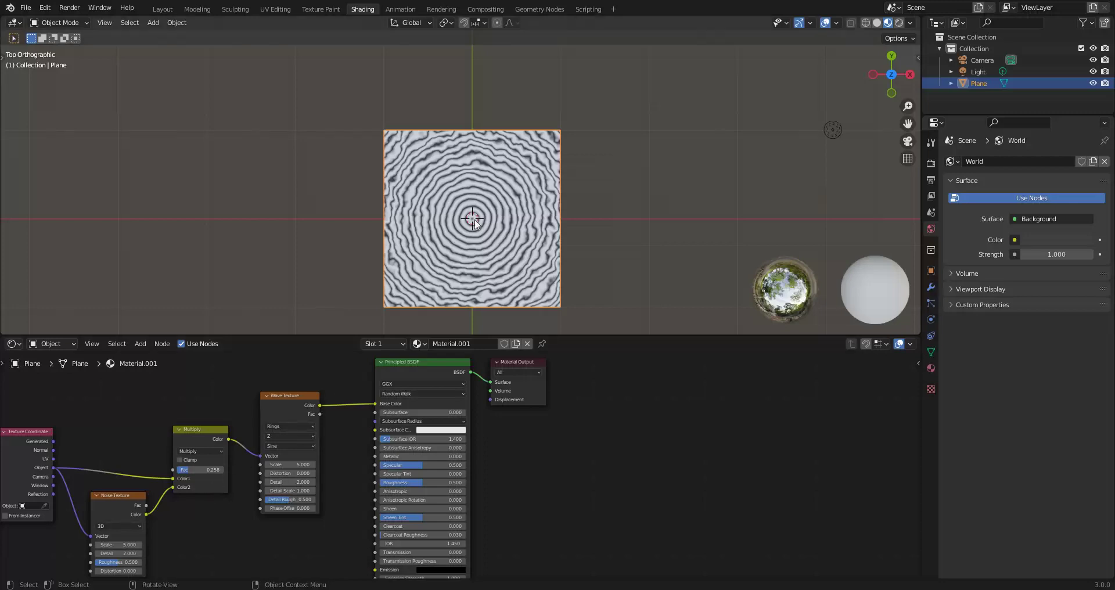
# Return the node's blending mode to Mix, try a factor of 0.5 and lower the factor to 0.
pyautogui.moveTo(169, 419); pyautogui.dragTo(328, 406, button='middle')
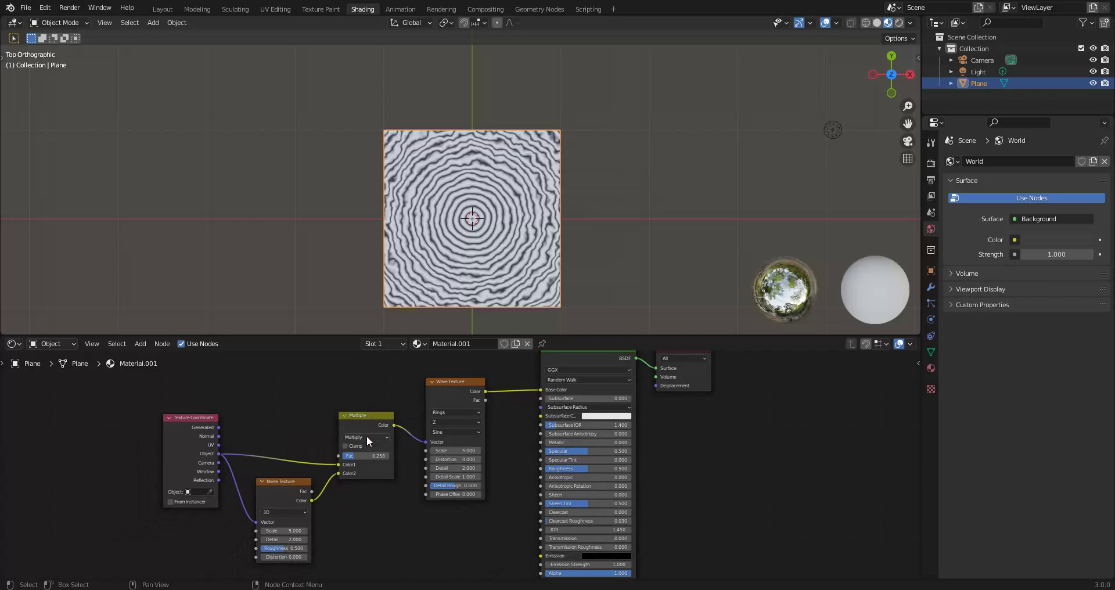
pyautogui.click(367, 438)
pyautogui.click(371, 429)
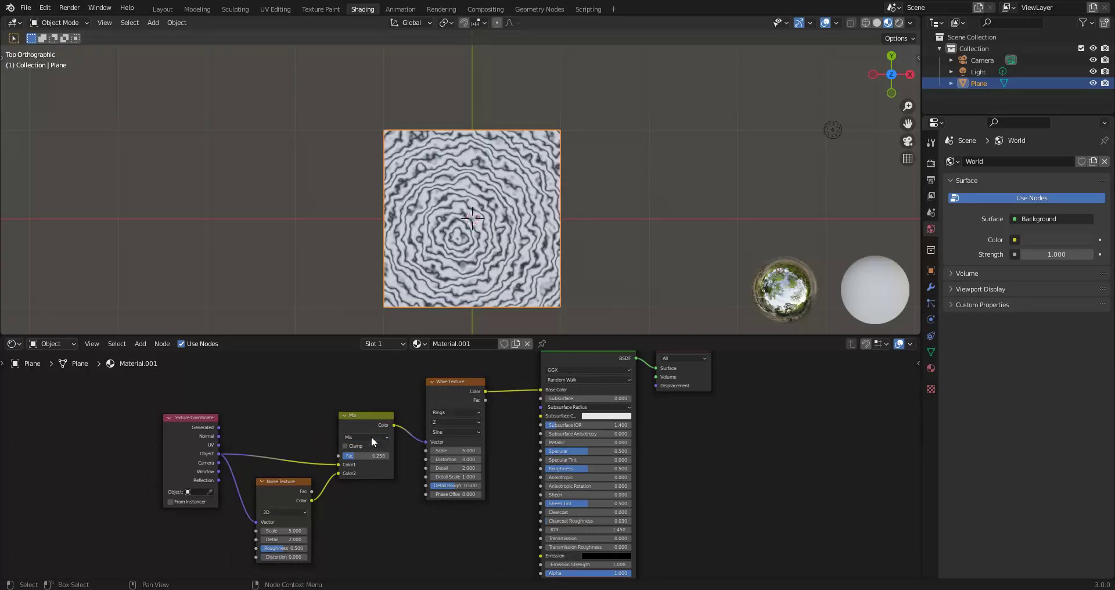
pyautogui.click(372, 456)
pyautogui.write('0.5')
pyautogui.press('Return')
pyautogui.moveTo(371, 456); pyautogui.dragTo(343, 456)
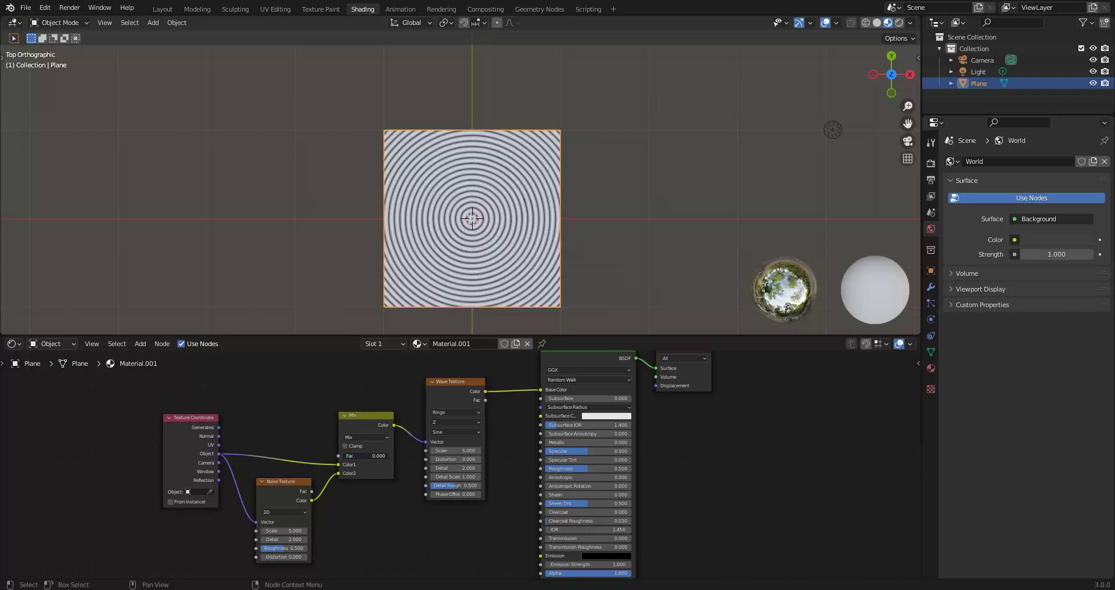
# Move the Texture Coordinate node away from the other nodes and delete the Mix node.
pyautogui.click(172, 420)
pyautogui.moveTo(171, 419); pyautogui.dragTo(79, 421)
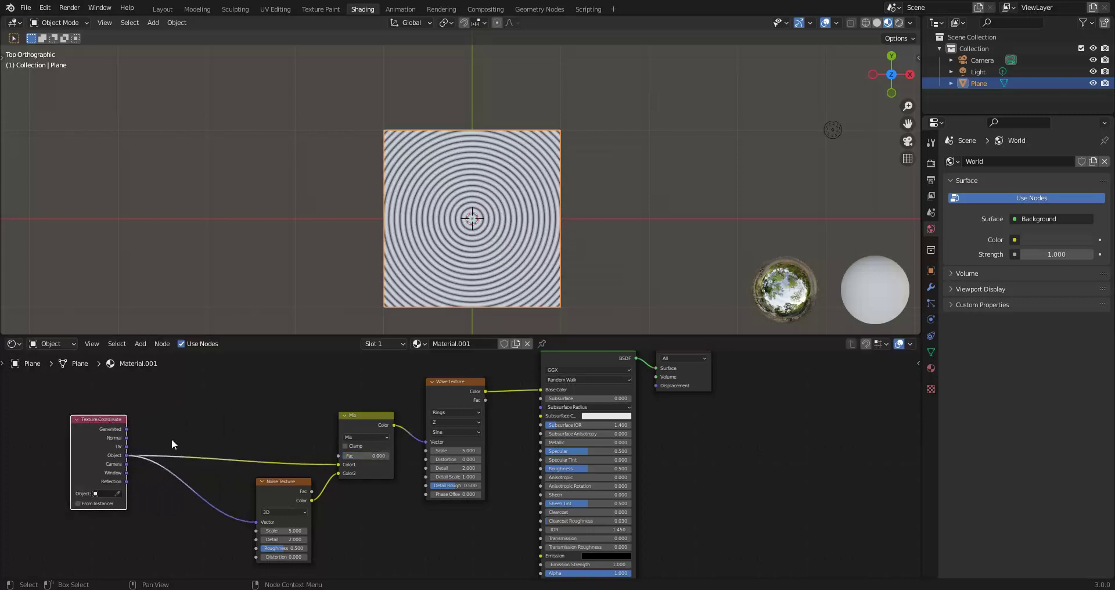
pyautogui.click(357, 427)
pyautogui.rightClick(358, 427)
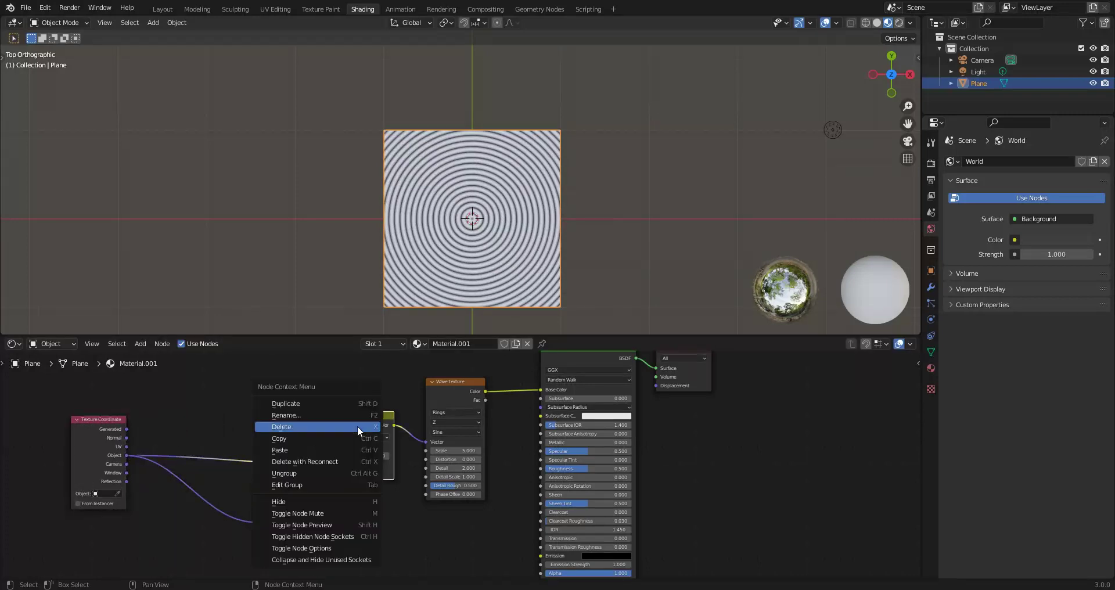
pyautogui.click(296, 429)
# Add a Vector Math node above the Noise Texture and set its operation to Scale.
pyautogui.click(140, 343)
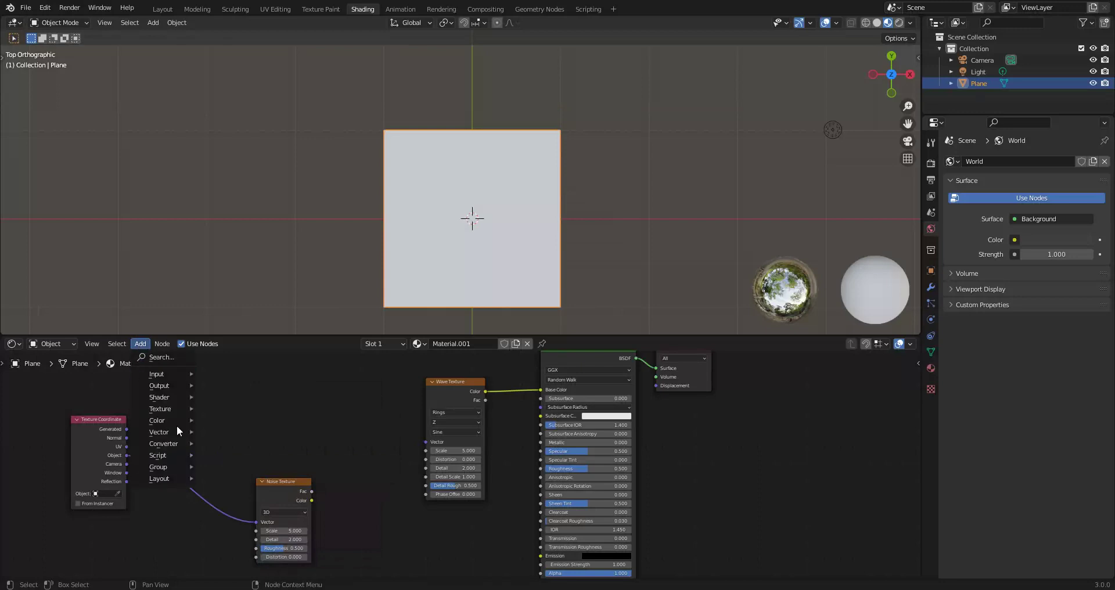
pyautogui.moveTo(165, 443)
pyautogui.click(234, 431)
pyautogui.click(210, 396)
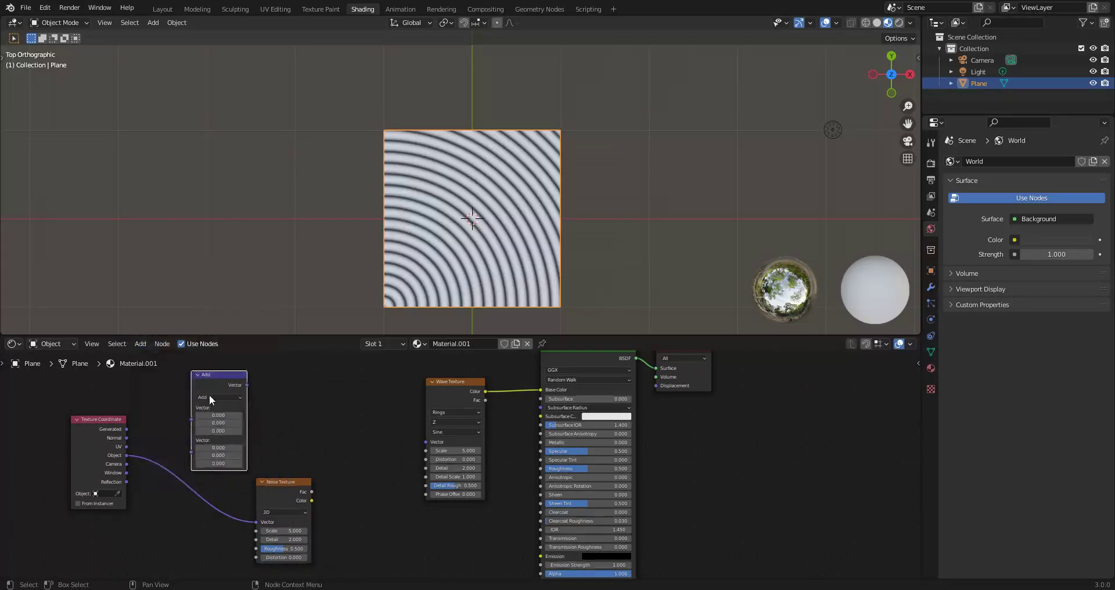
pyautogui.click(212, 397)
pyautogui.click(222, 528)
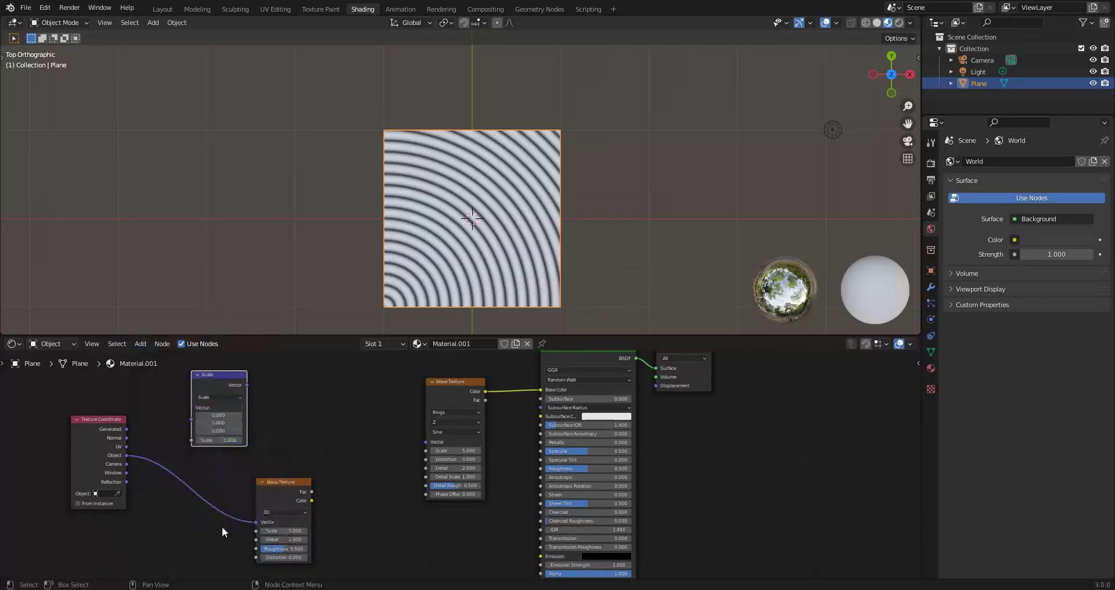
# Feed the Object coordinates into the Scale node's Vector input and set its scale to 0.5.
pyautogui.moveTo(126, 455); pyautogui.dragTo(191, 408)
pyautogui.click(231, 416)
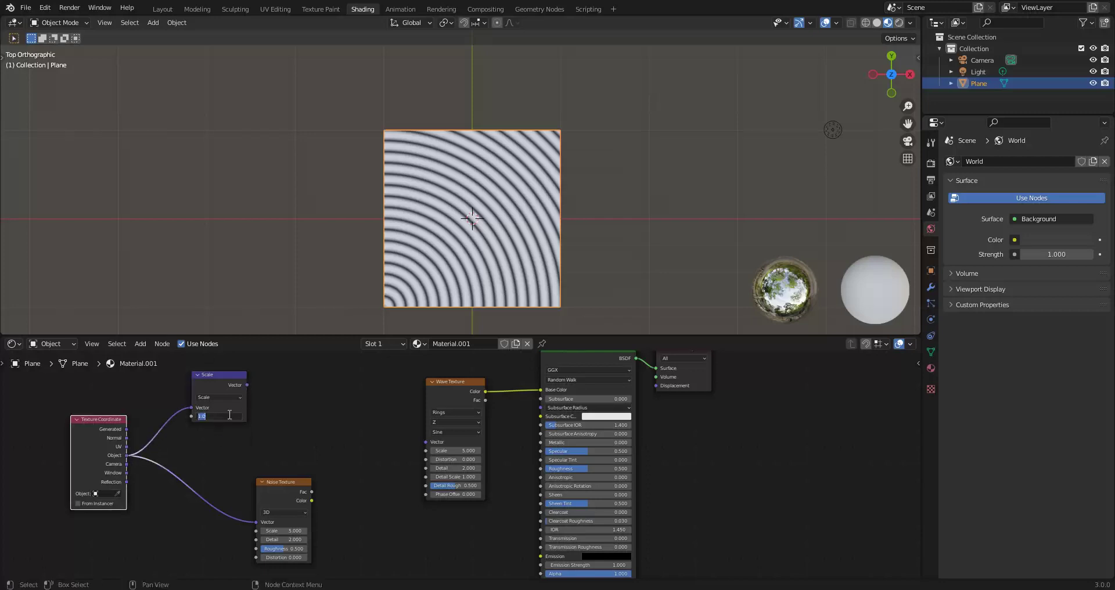
pyautogui.write('0.5')
pyautogui.press('Return')
# Duplicate the Scale node, place the copy beside the Noise Texture and feed the noise Color into its Vector input.
pyautogui.moveTo(277, 496); pyautogui.dragTo(186, 486)
pyautogui.click(221, 378)
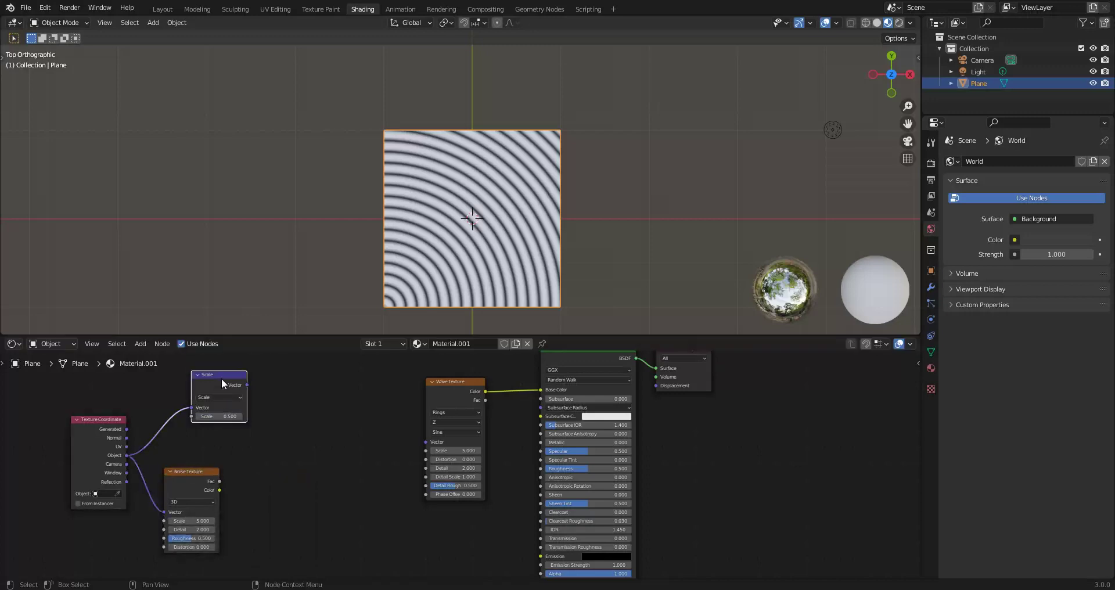
pyautogui.hotkey('shift', 'd')
pyautogui.click(250, 466)
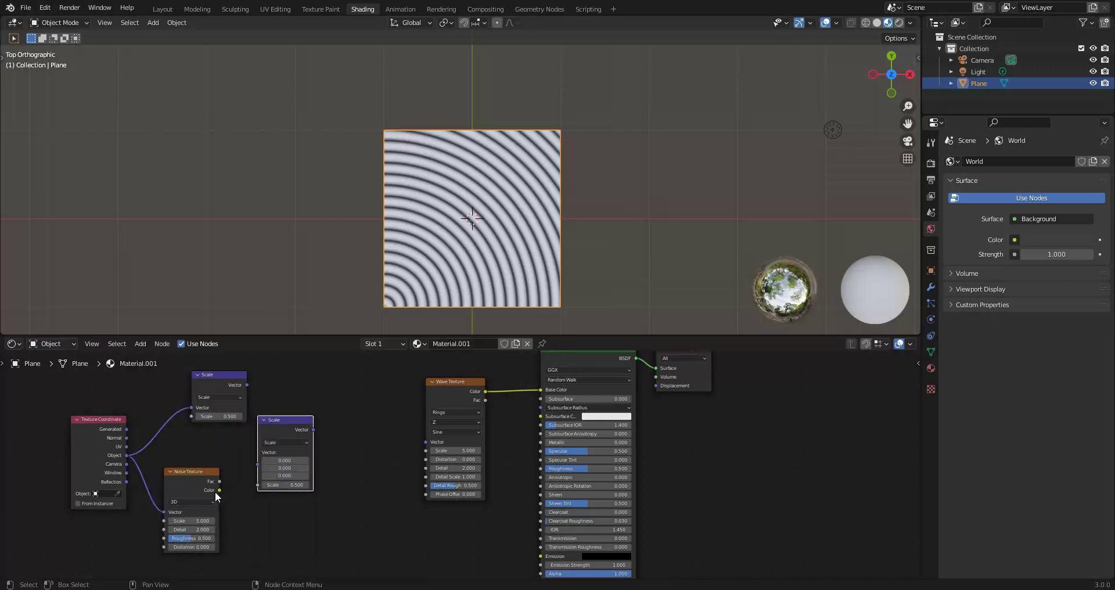
pyautogui.moveTo(219, 490); pyautogui.dragTo(258, 465)
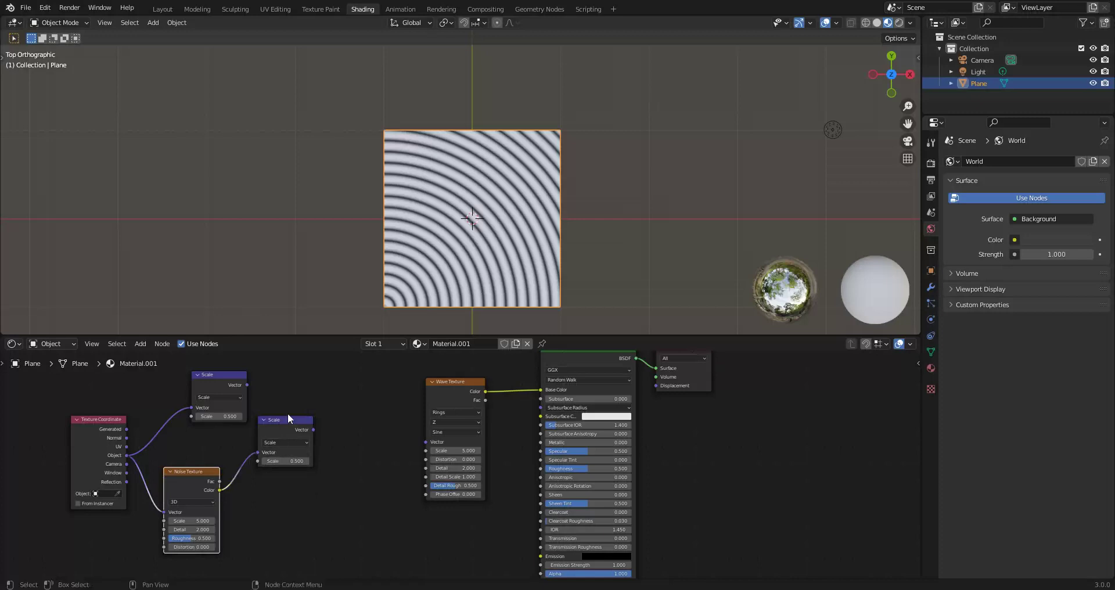
pyautogui.moveTo(287, 417); pyautogui.dragTo(268, 430)
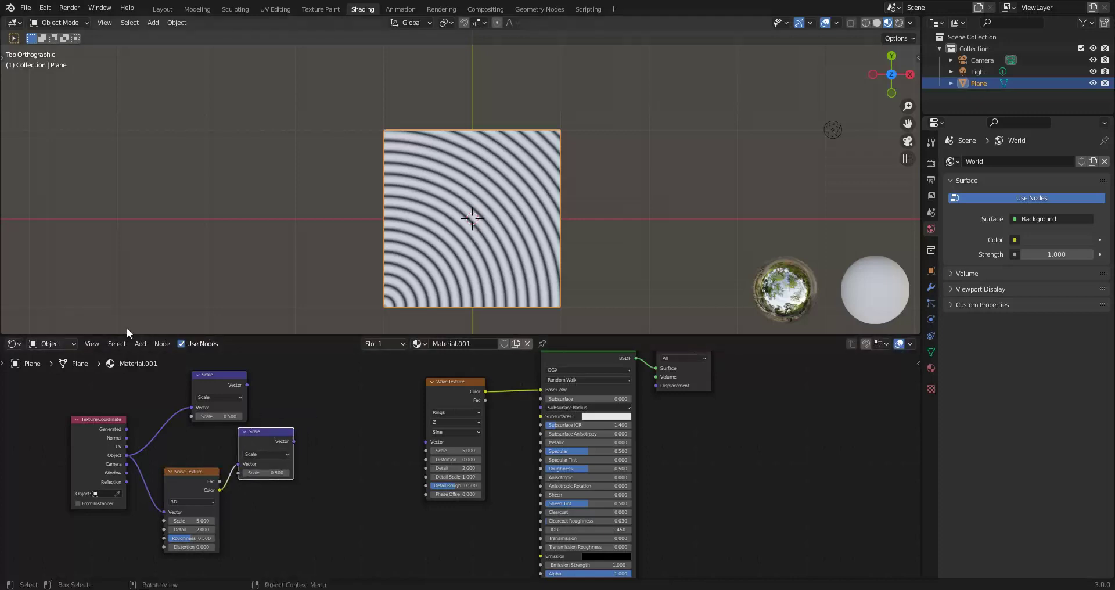
# Add a Vector Math node set to Add that combines both Scale outputs, and connect its result to the Wave Texture's Vector input.
pyautogui.click(133, 343)
pyautogui.moveTo(168, 443)
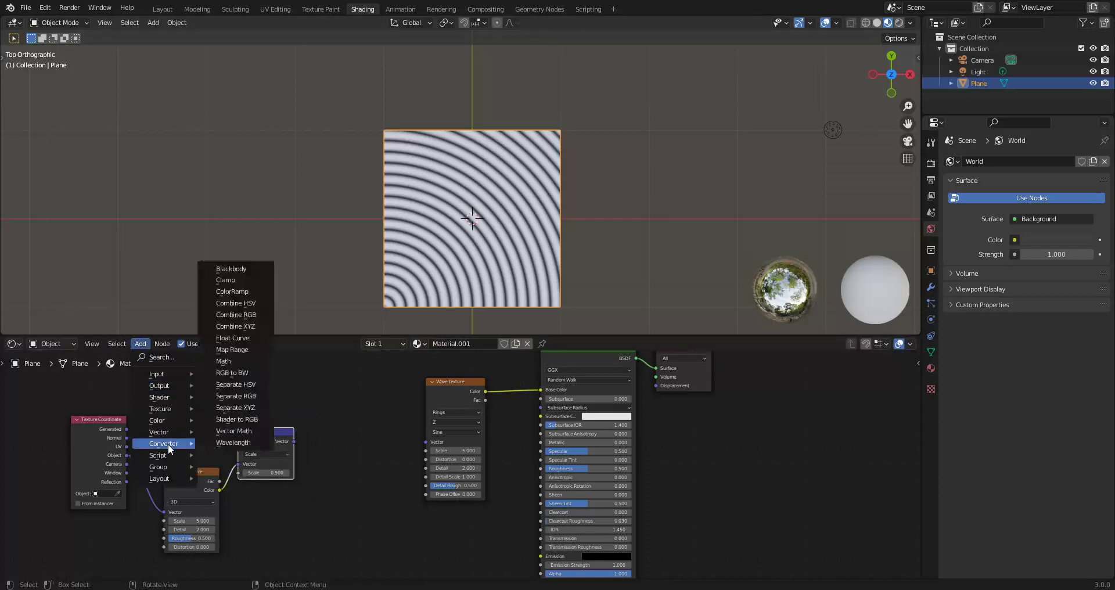
pyautogui.click(222, 431)
pyautogui.click(346, 387)
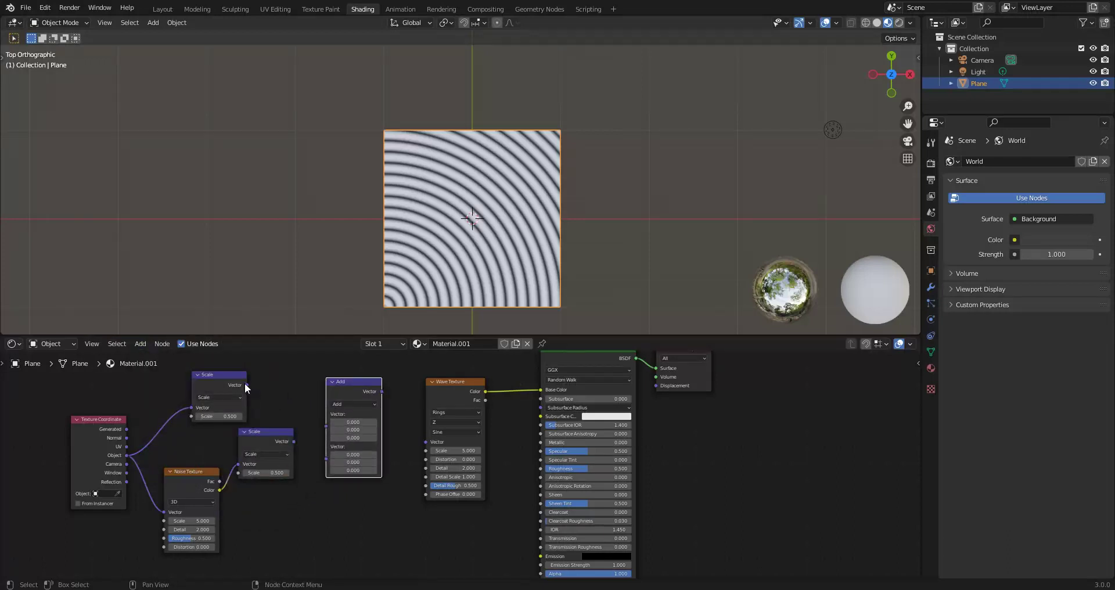
pyautogui.moveTo(247, 385); pyautogui.dragTo(325, 436)
pyautogui.click(295, 438)
pyautogui.moveTo(385, 393); pyautogui.dragTo(423, 440)
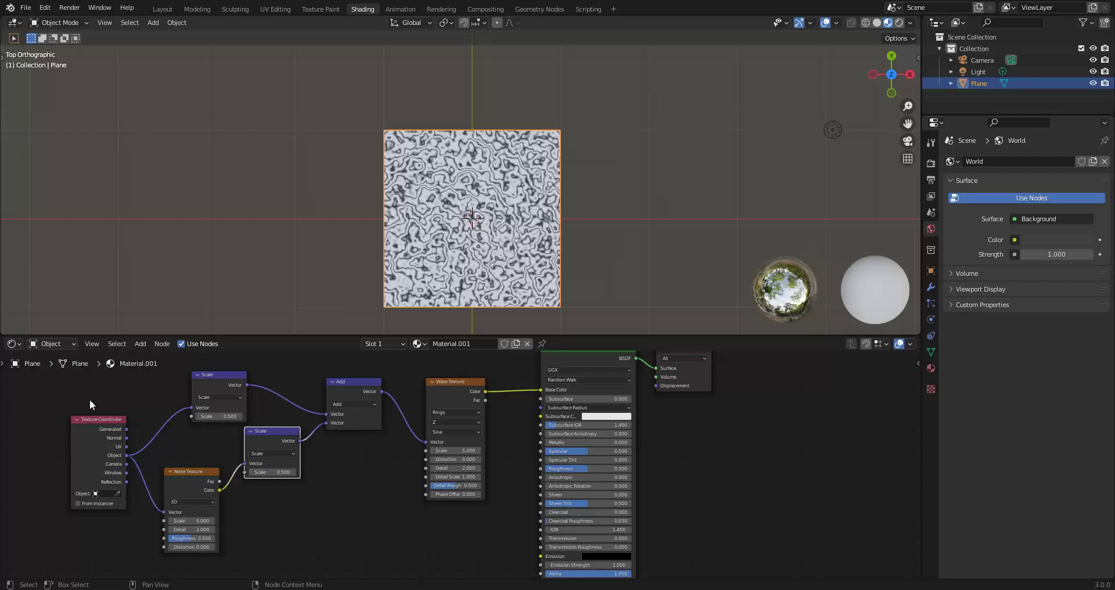
# Move the Texture Coordinate, Noise Texture and first Scale nodes together, away from the second Scale node.
pyautogui.moveTo(90, 399); pyautogui.dragTo(176, 514)
pyautogui.click(177, 514)
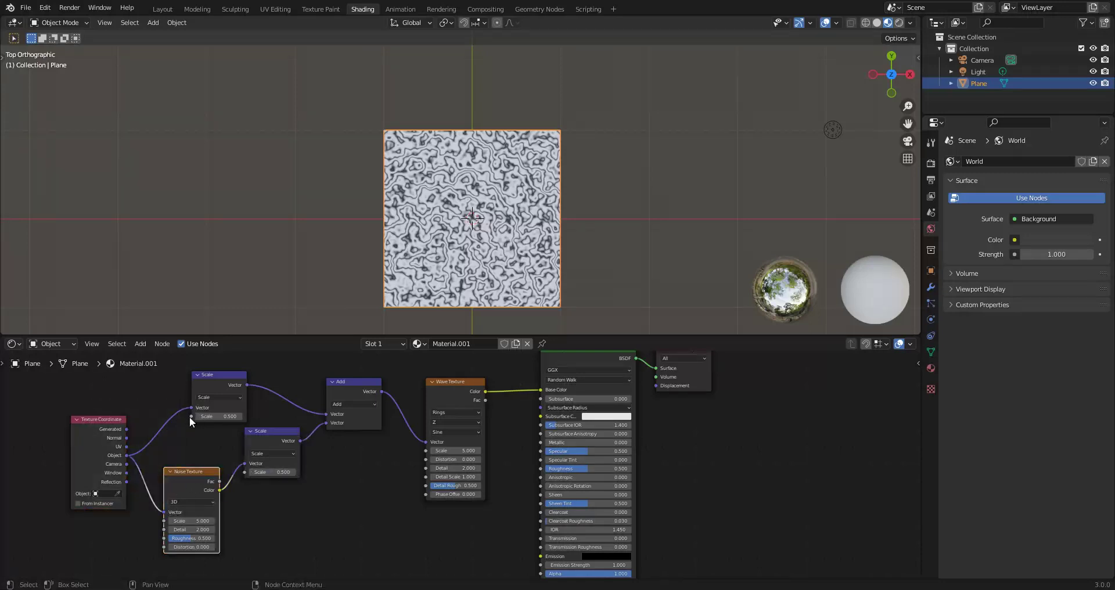
pyautogui.moveTo(83, 370); pyautogui.dragTo(198, 523)
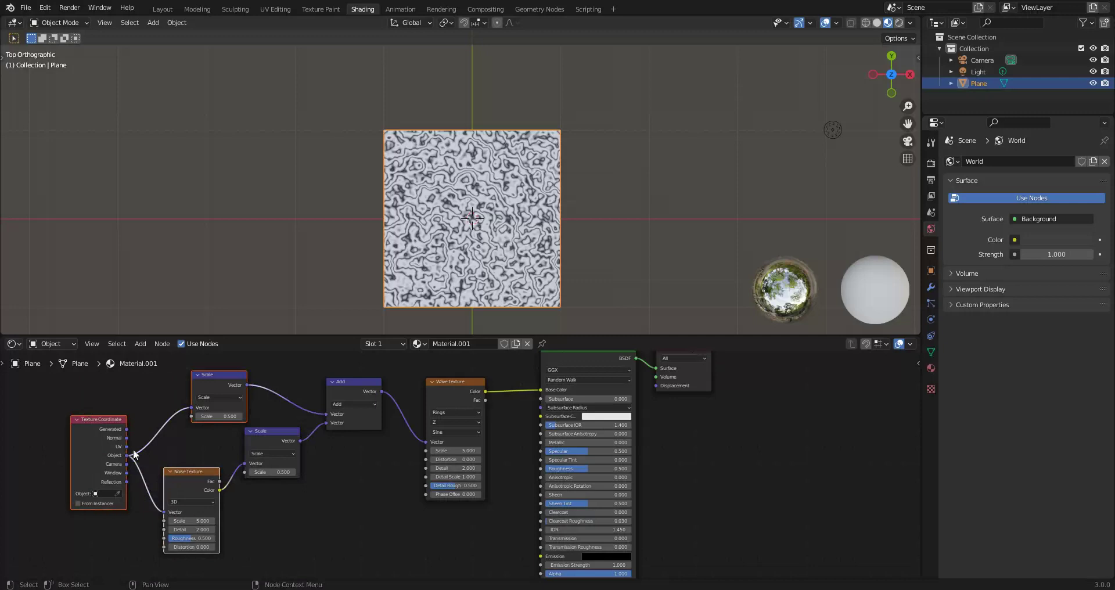
pyautogui.moveTo(111, 417); pyautogui.dragTo(81, 417)
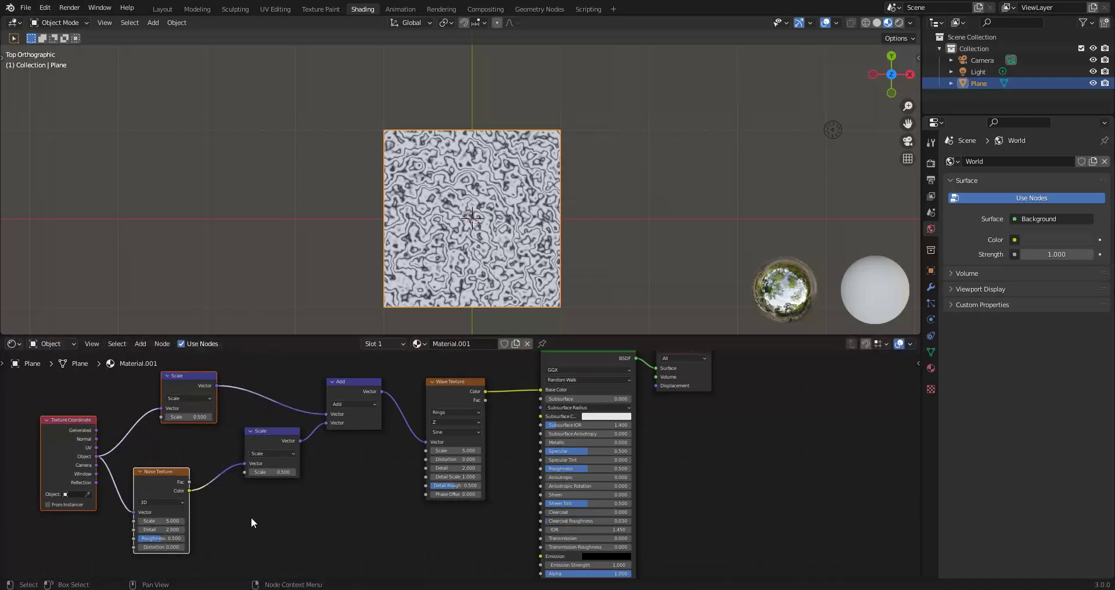
# Move the Noise Texture closer to the second Scale node and shift the Texture Coordinate node farther away from the other nodes.
pyautogui.moveTo(163, 472); pyautogui.dragTo(190, 460)
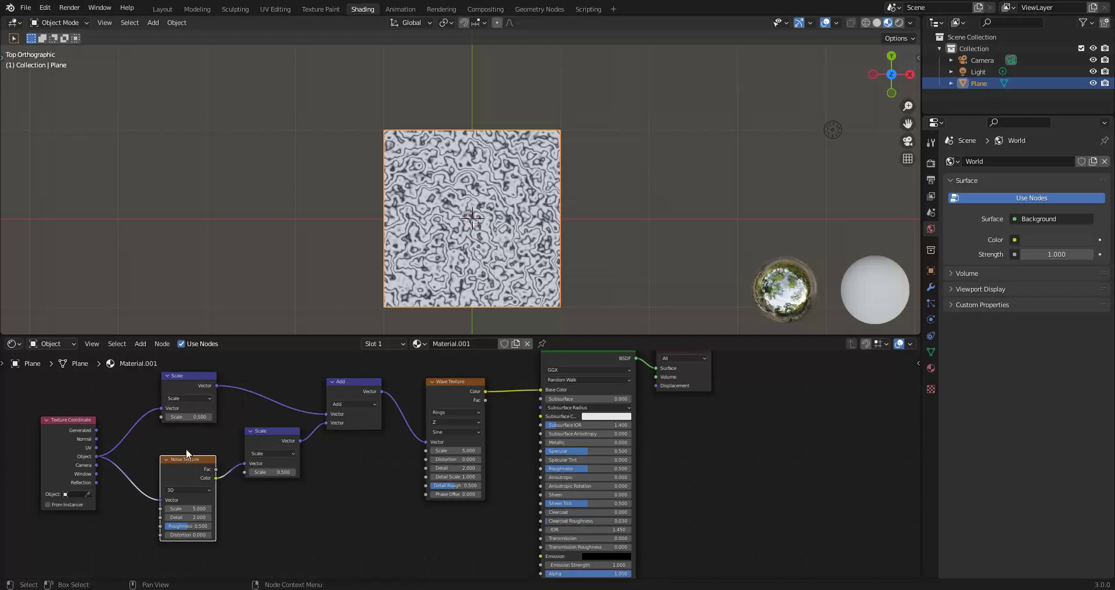
pyautogui.moveTo(103, 417); pyautogui.dragTo(207, 452, button='middle')
pyautogui.moveTo(207, 451); pyautogui.dragTo(138, 451)
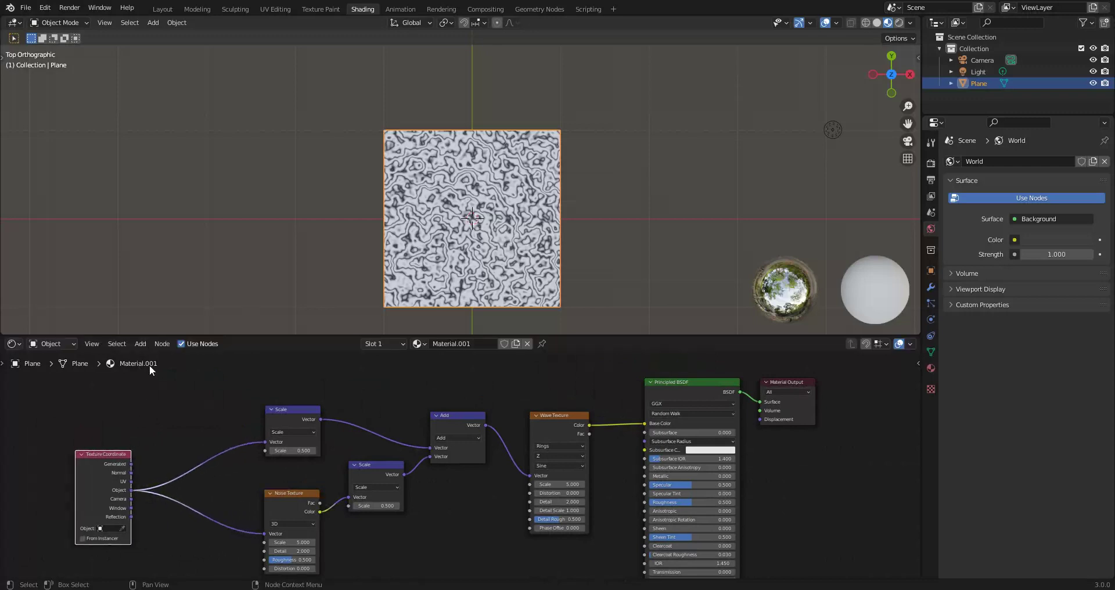
# Add a Value node above the Texture Coordinate node and connect it to the second Scale node's Scale input.
pyautogui.click(142, 344)
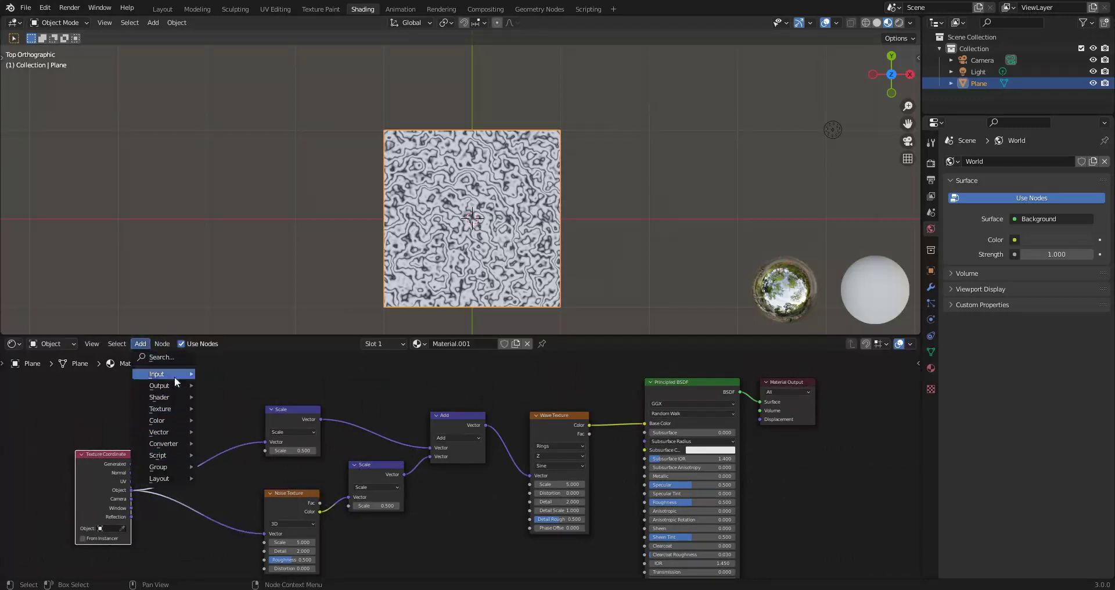
pyautogui.moveTo(175, 377)
pyautogui.click(255, 339)
pyautogui.click(171, 400)
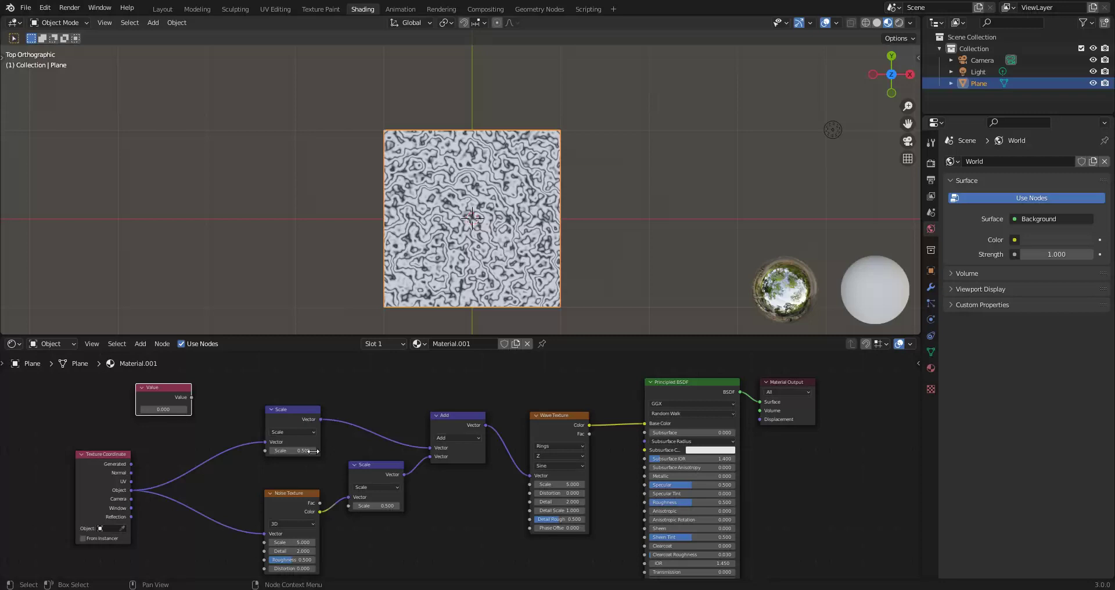
pyautogui.moveTo(192, 397); pyautogui.dragTo(347, 504)
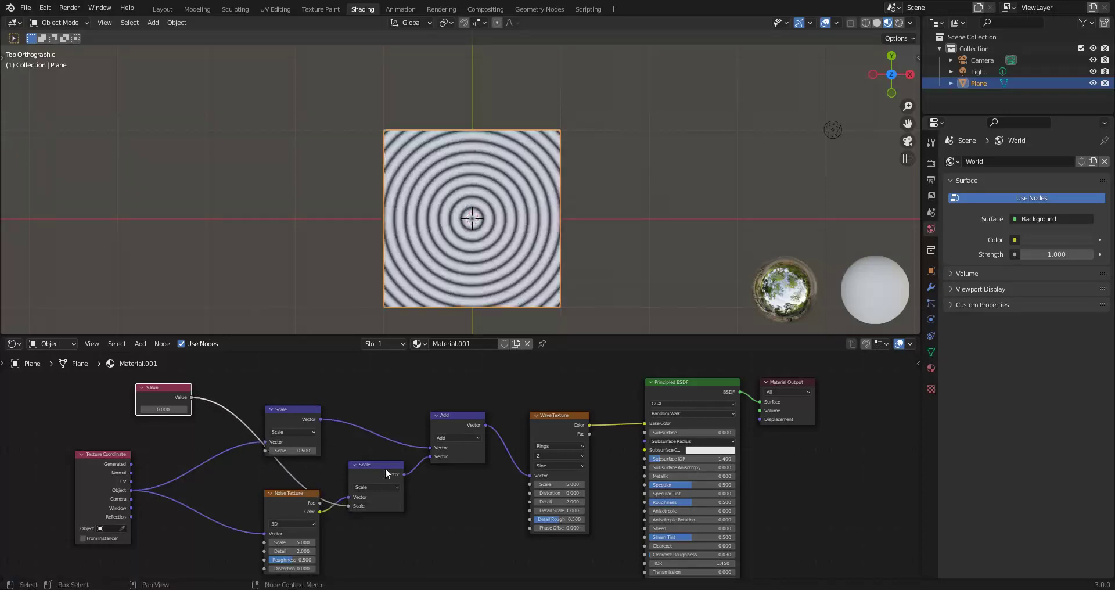
# Move the first Scale node aside and add a Math node near it with its first value set to 1.
pyautogui.moveTo(284, 417); pyautogui.dragTo(313, 394)
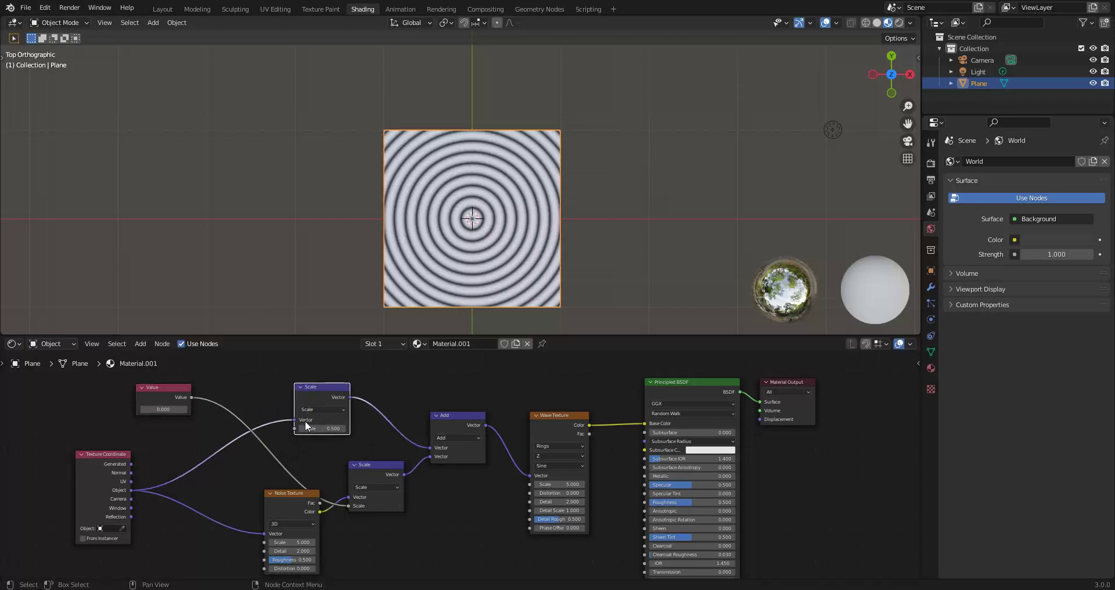
pyautogui.click(140, 344)
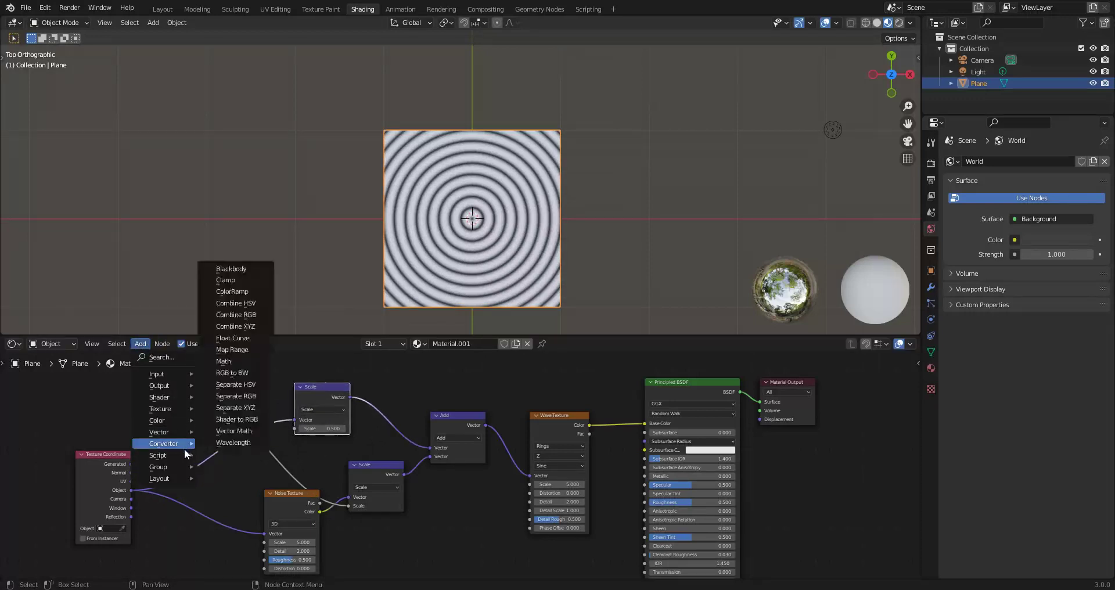
pyautogui.moveTo(174, 445)
pyautogui.click(233, 363)
pyautogui.click(231, 333)
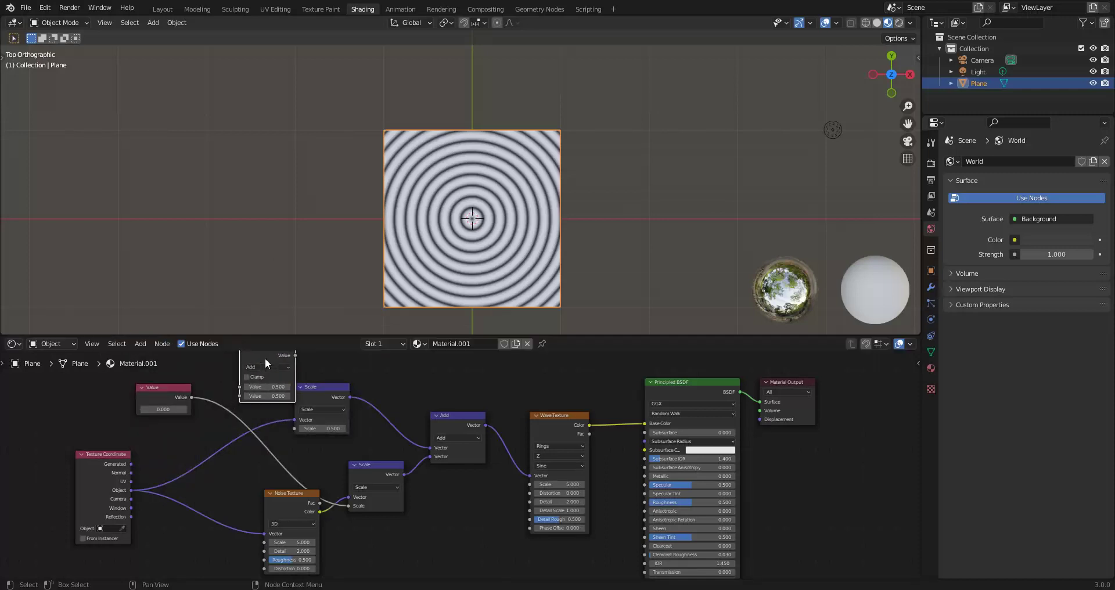
pyautogui.moveTo(363, 375); pyautogui.dragTo(384, 407, button='middle')
pyautogui.doubleClick(276, 388)
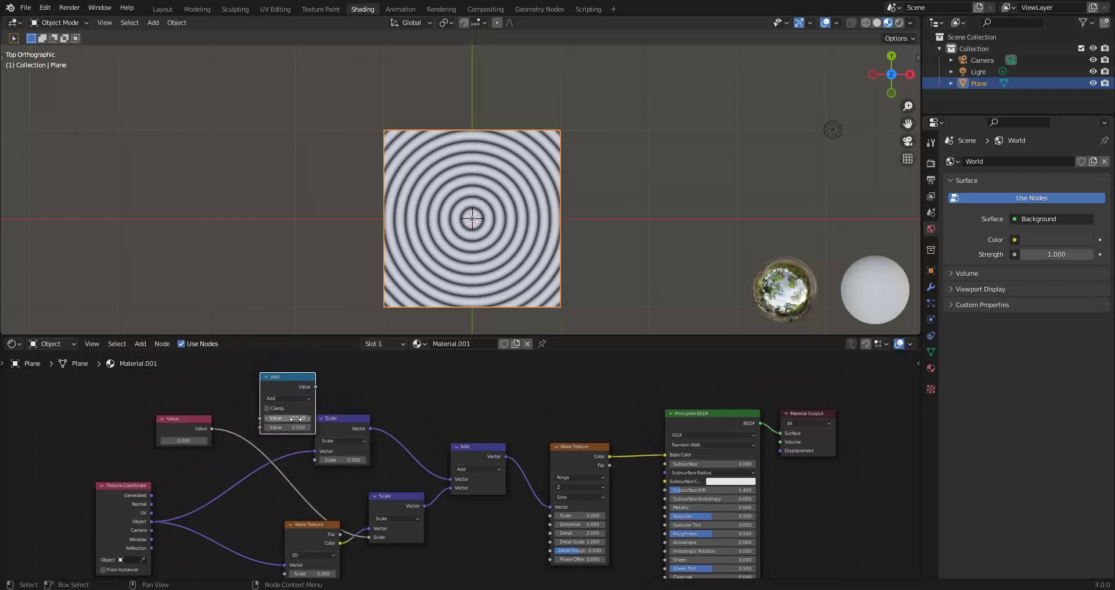
pyautogui.write('1')
pyautogui.press('Return')
# Set the Math node to Subtract, feed the Value node into its first input and connect its result to the first Scale node's Scale input.
pyautogui.click(306, 398)
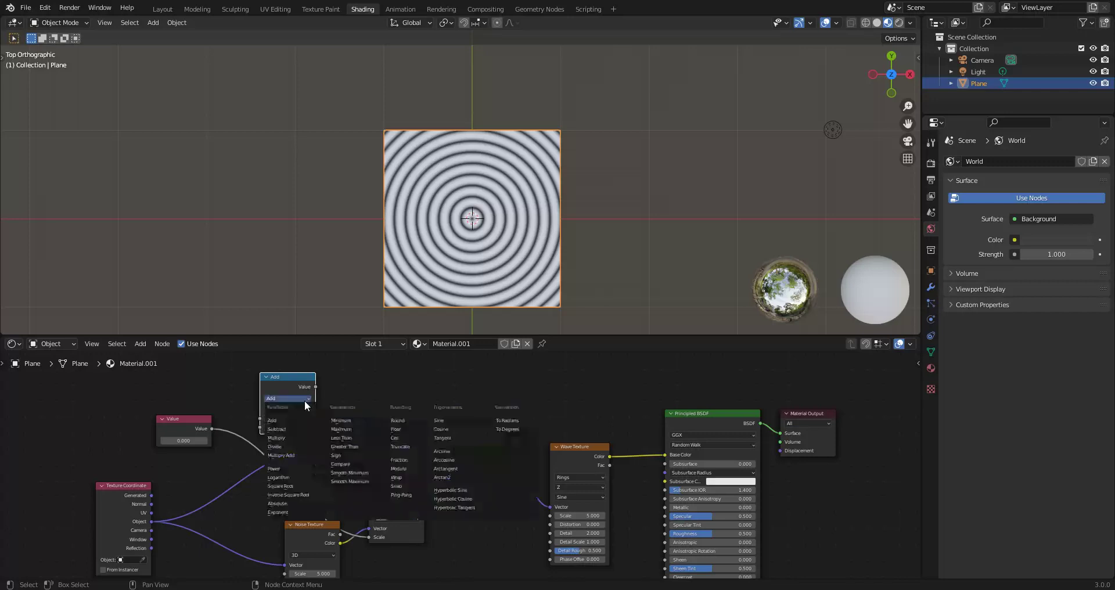
pyautogui.click(283, 430)
pyautogui.moveTo(212, 429); pyautogui.dragTo(259, 418)
pyautogui.moveTo(283, 377); pyautogui.dragTo(315, 461)
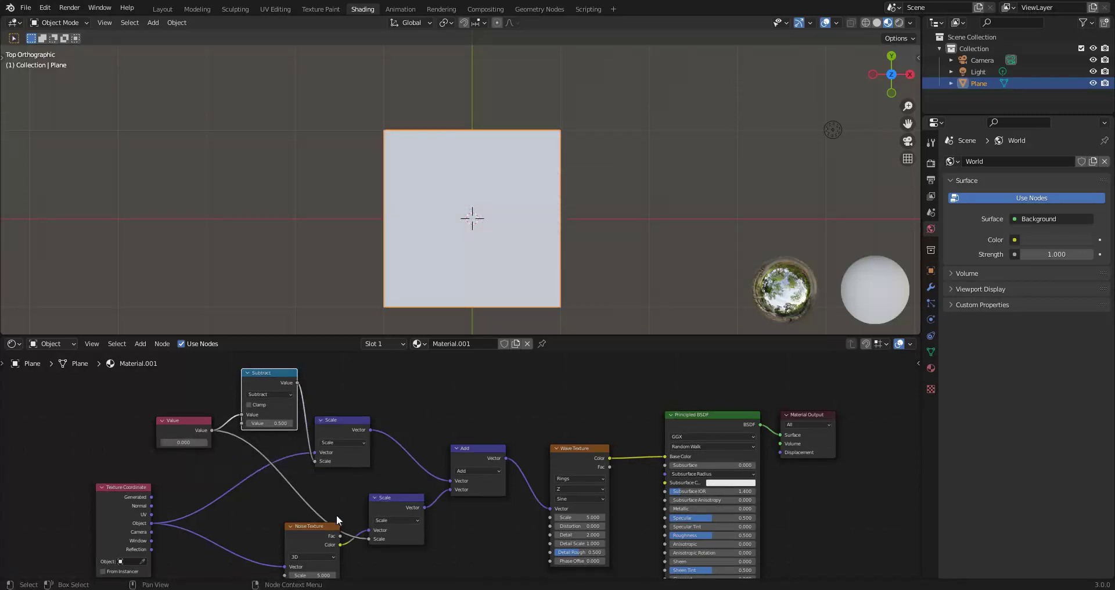
# Try a value of 0.2 in the Value node and return it to 0.
pyautogui.click(205, 442)
pyautogui.click(204, 443)
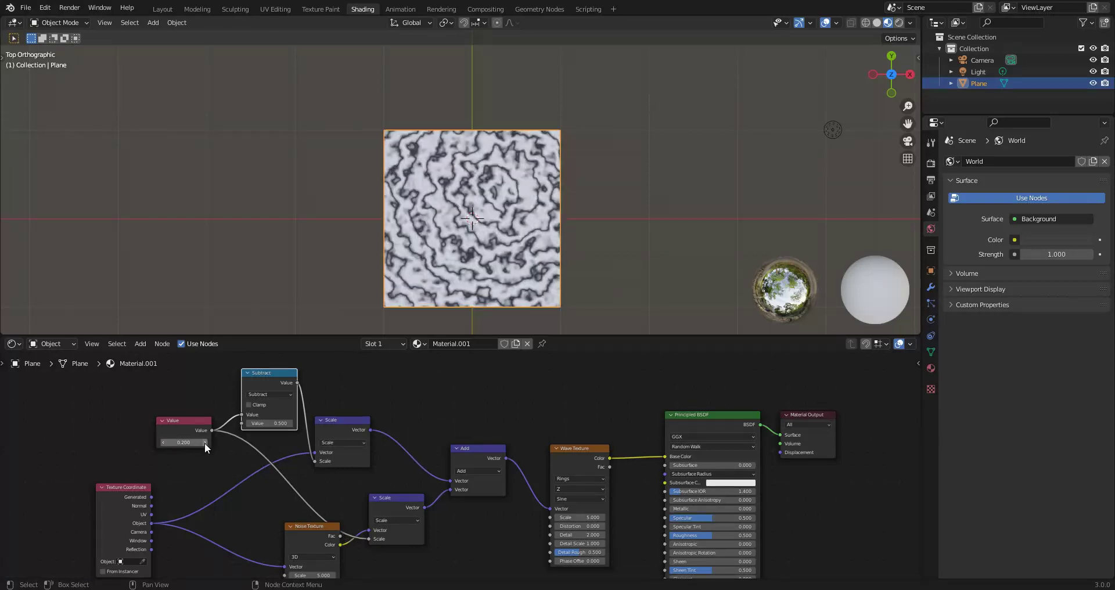
pyautogui.click(163, 442)
pyautogui.click(163, 443)
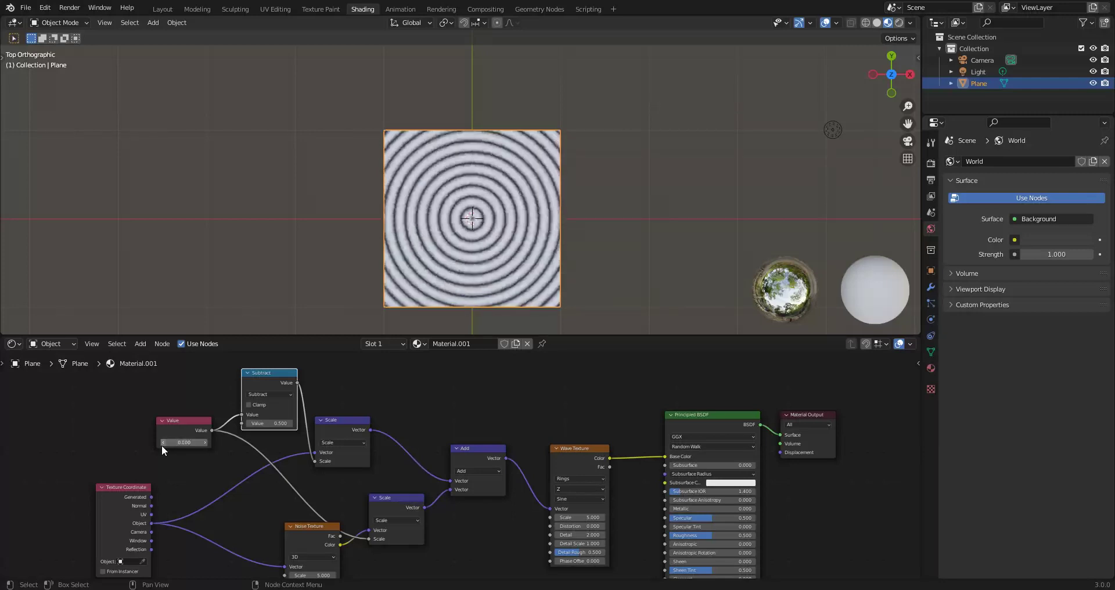
# Raise the Value node to 0.2 and move its link to the Subtract node's second input.
pyautogui.click(208, 441)
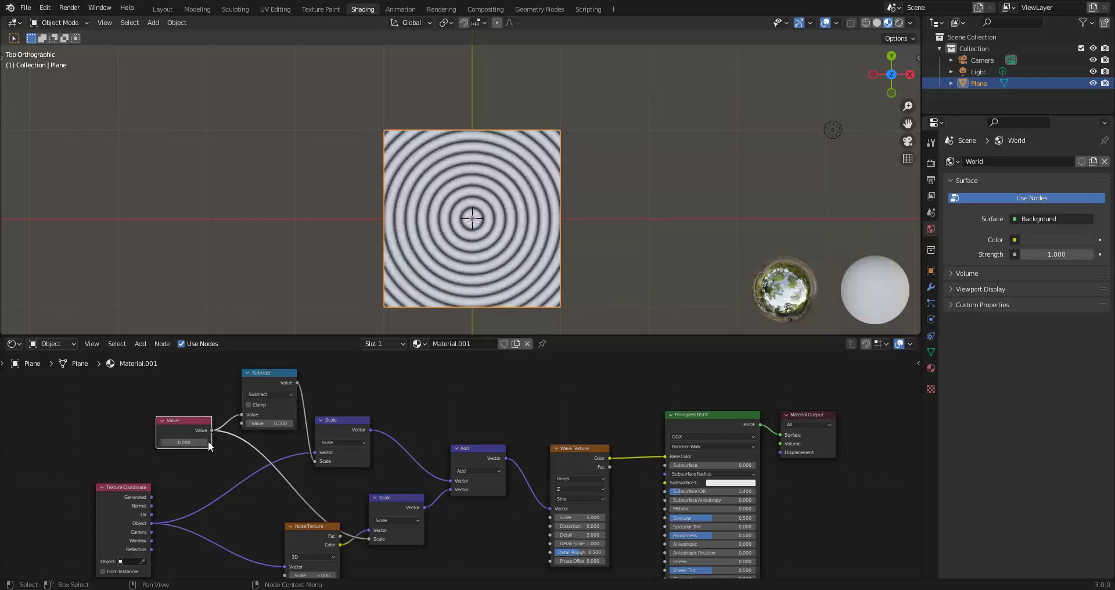
pyautogui.click(206, 441)
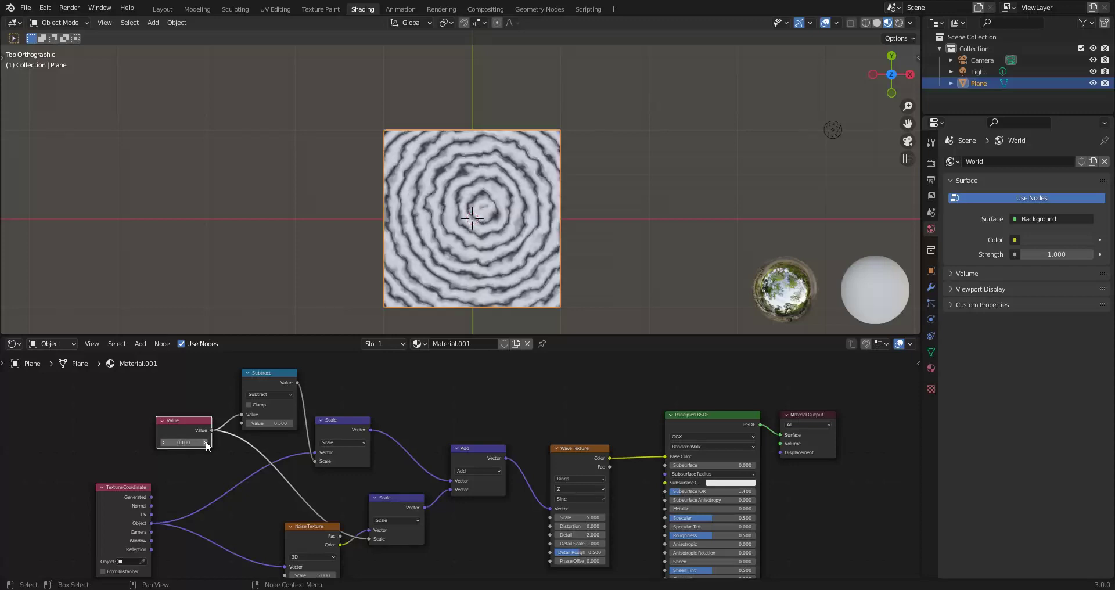
pyautogui.click(205, 441)
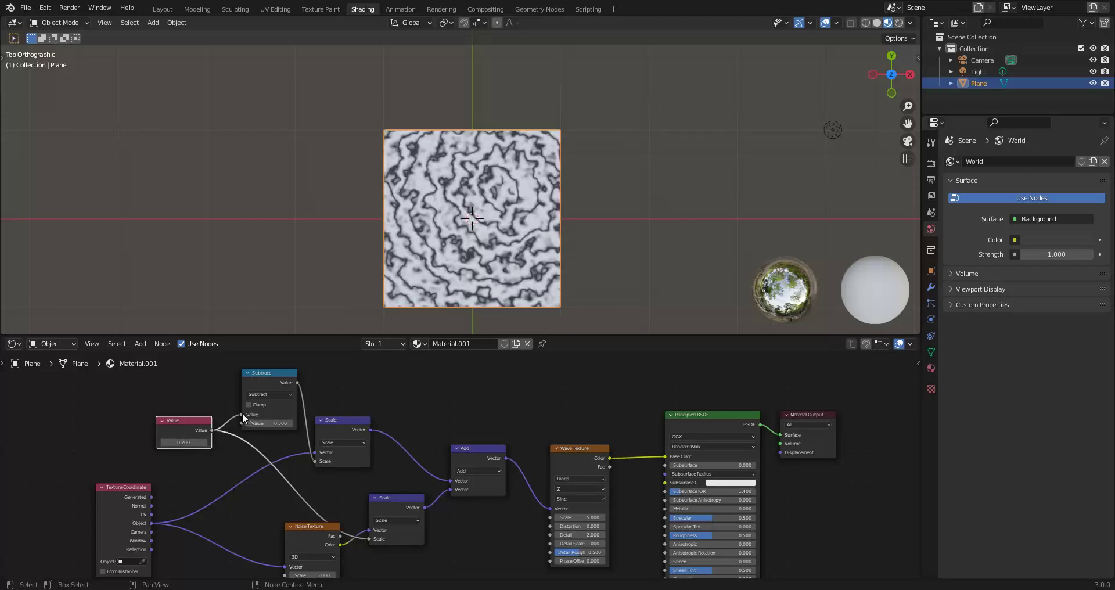
pyautogui.moveTo(242, 414); pyautogui.dragTo(264, 419)
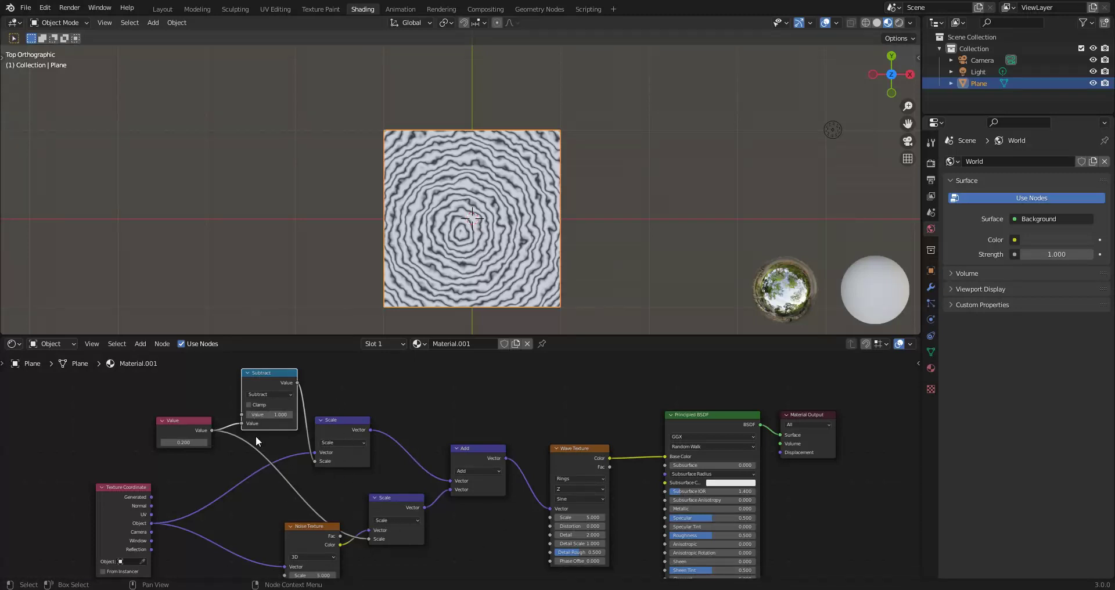
# Move the coordinate-mixing nodes together out of the way and connect the Object coordinates directly to the Wave Texture's Vector input.
pyautogui.moveTo(464, 493); pyautogui.dragTo(463, 485, button='middle')
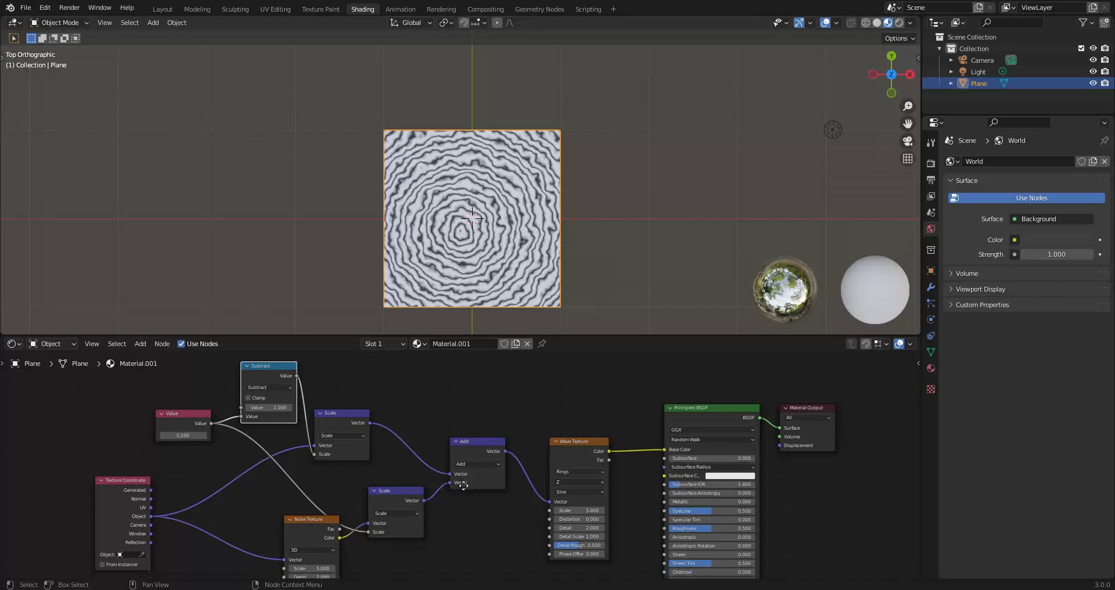
pyautogui.scroll(-2, 459, 462)
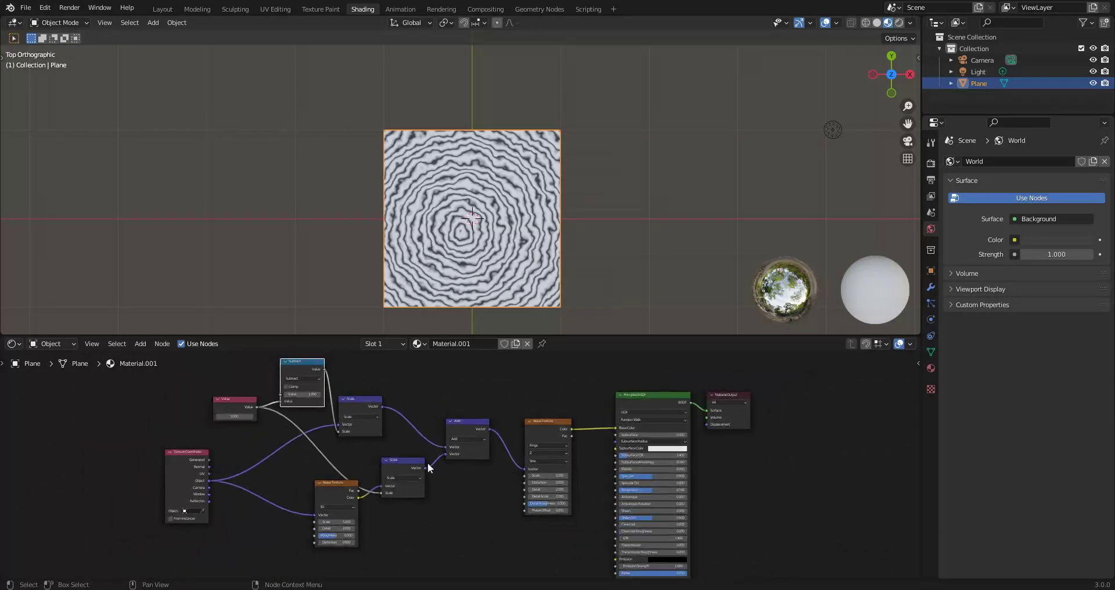
pyautogui.moveTo(477, 526); pyautogui.dragTo(239, 371)
pyautogui.press('g')
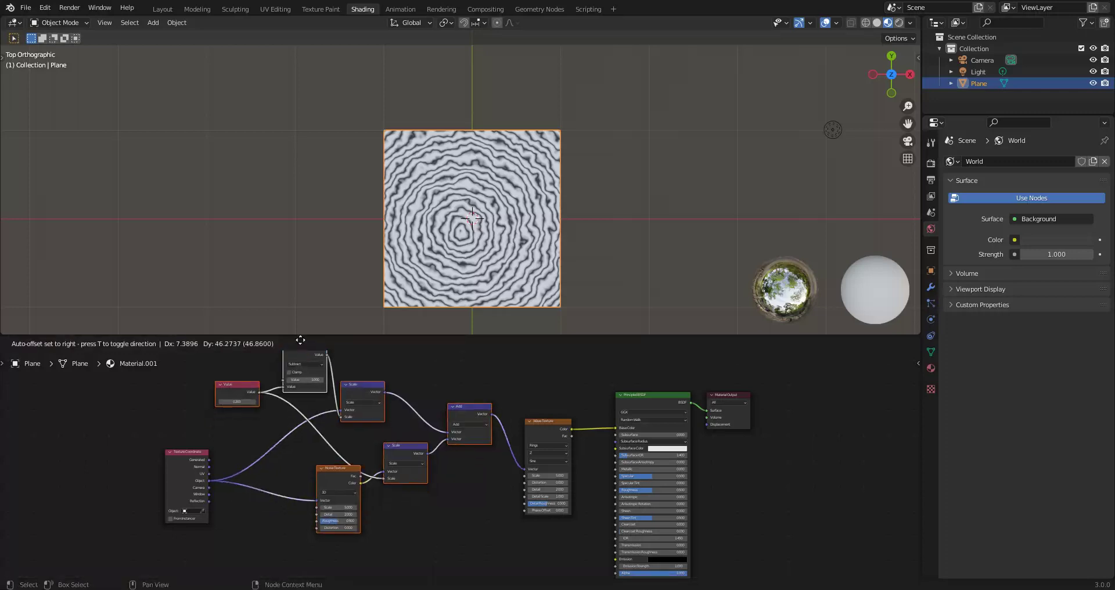
pyautogui.click(300, 263)
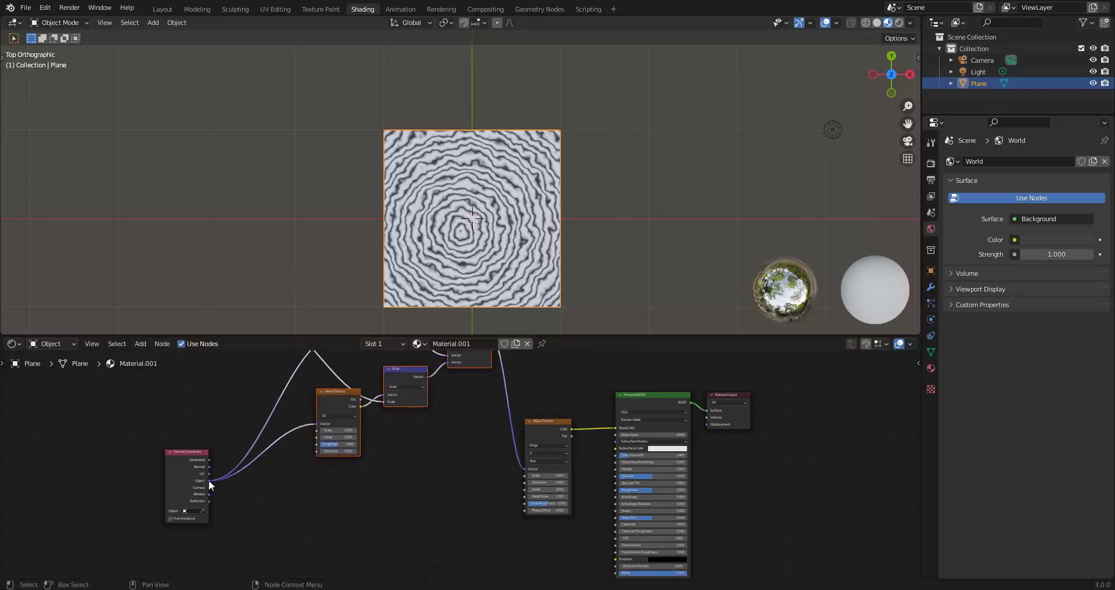
pyautogui.moveTo(209, 481)
pyautogui.mouseDown()
pyautogui.moveTo(443, 493)
pyautogui.moveTo(525, 469)
pyautogui.mouseUp()
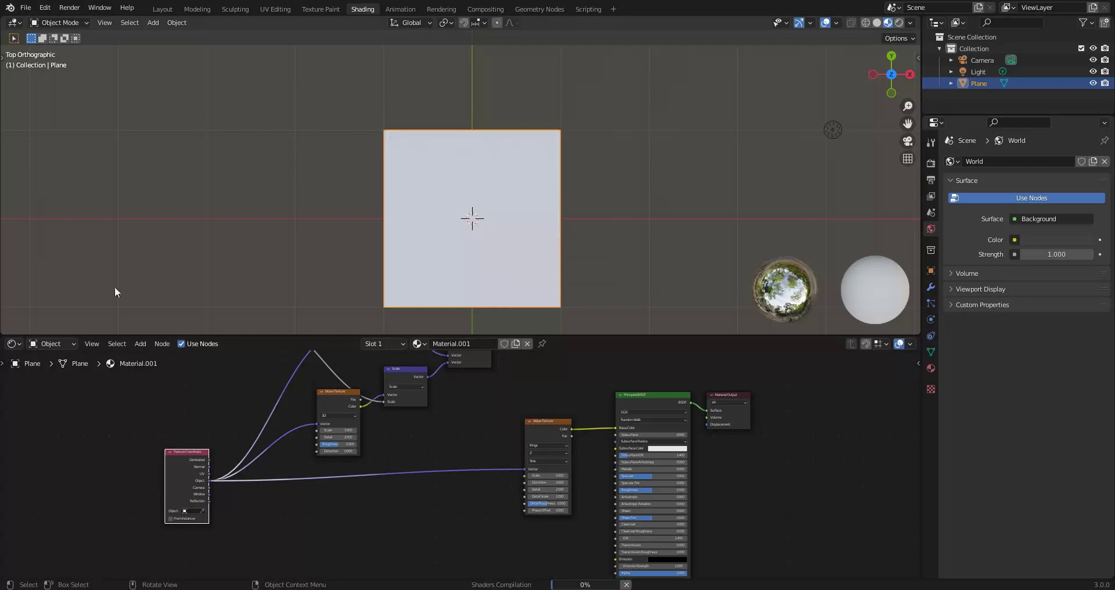
# Add a new Value node below the link between the Texture Coordinate and Wave Texture nodes.
pyautogui.click(140, 345)
pyautogui.moveTo(185, 379)
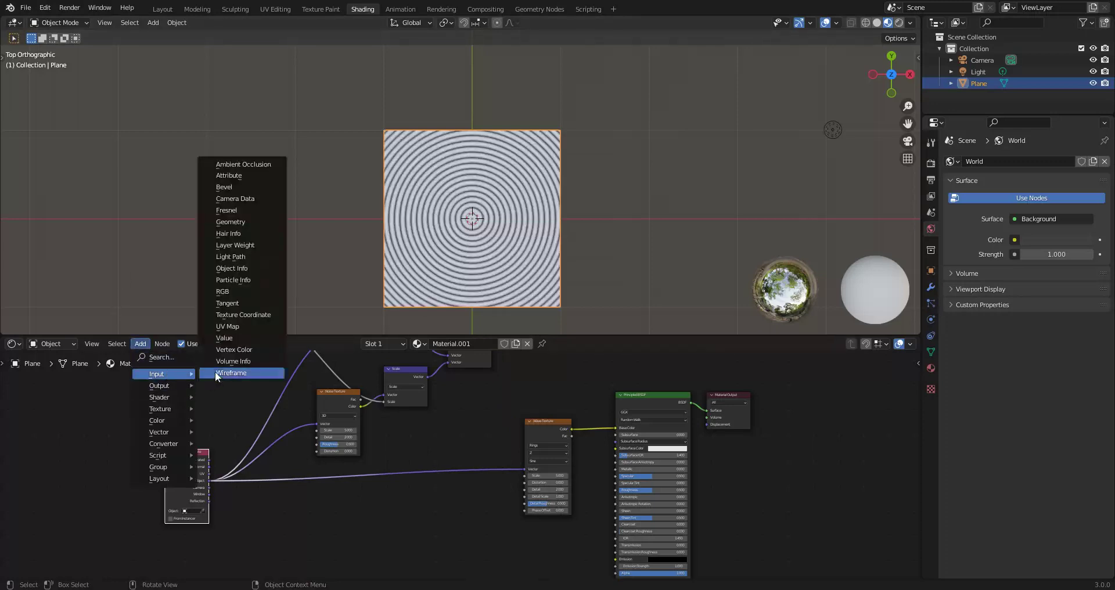
pyautogui.click(224, 338)
pyautogui.click(325, 525)
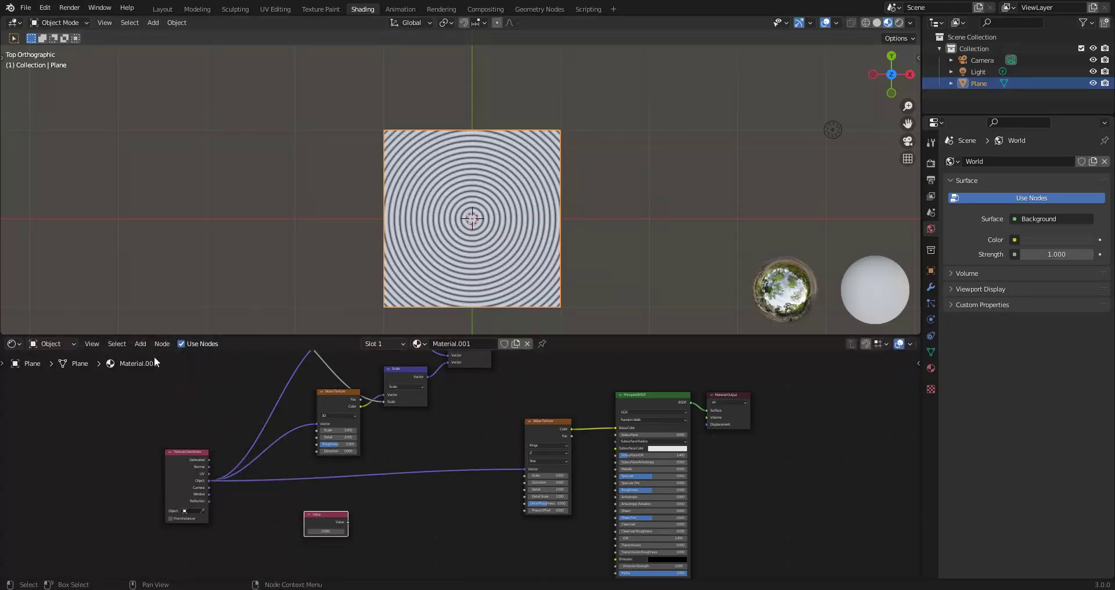
# Insert a Vector Math node set to Add before the Wave Texture and feed the new Value node into its second Vector input.
pyautogui.click(141, 344)
pyautogui.moveTo(169, 430)
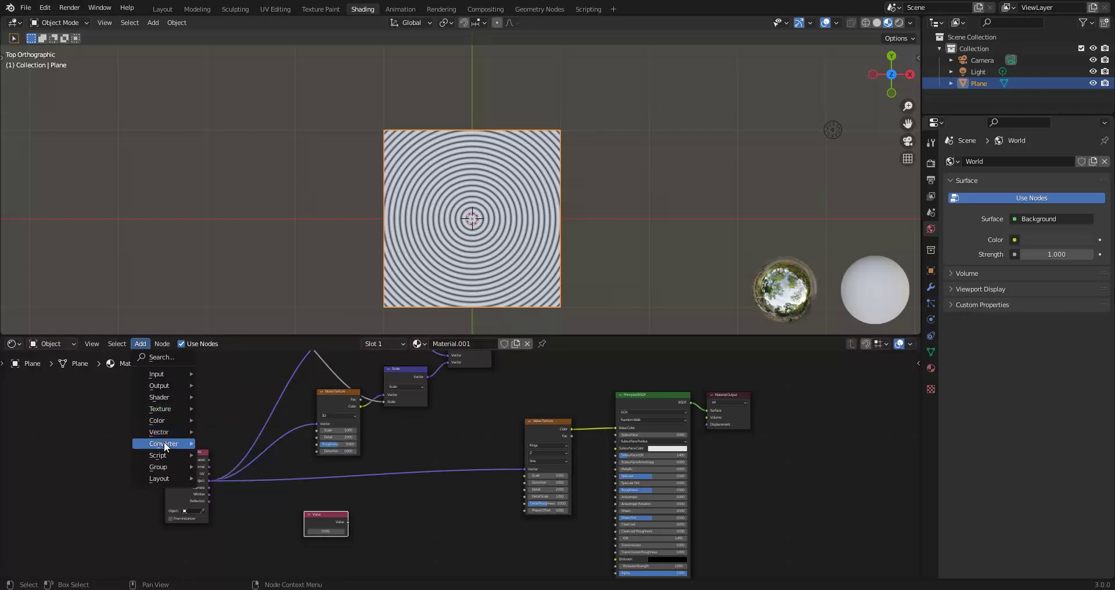
pyautogui.click(259, 436)
pyautogui.click(445, 446)
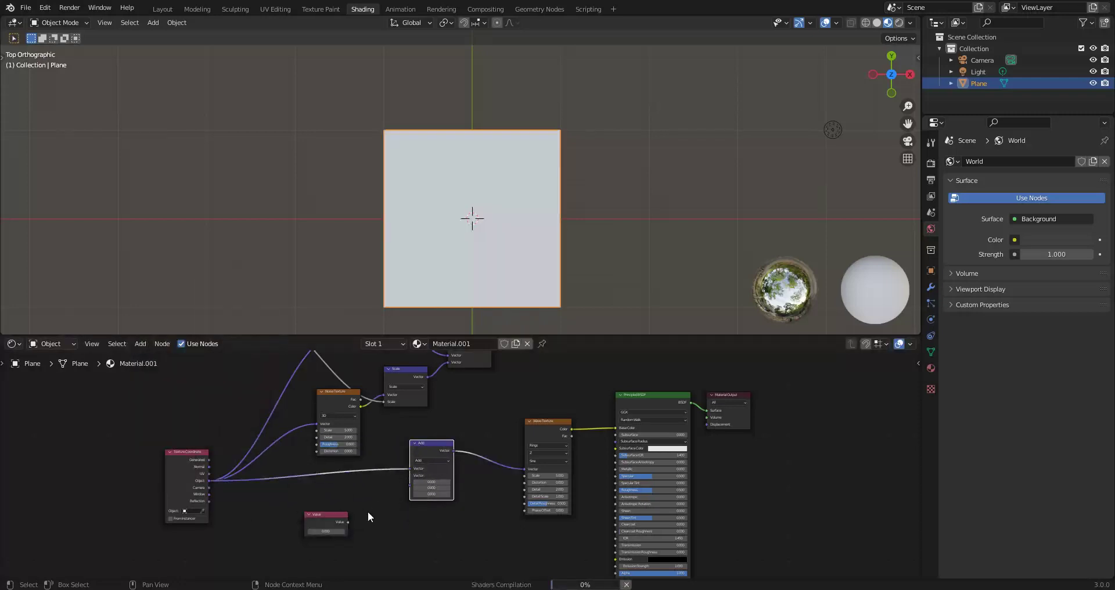
pyautogui.moveTo(346, 521); pyautogui.dragTo(410, 476)
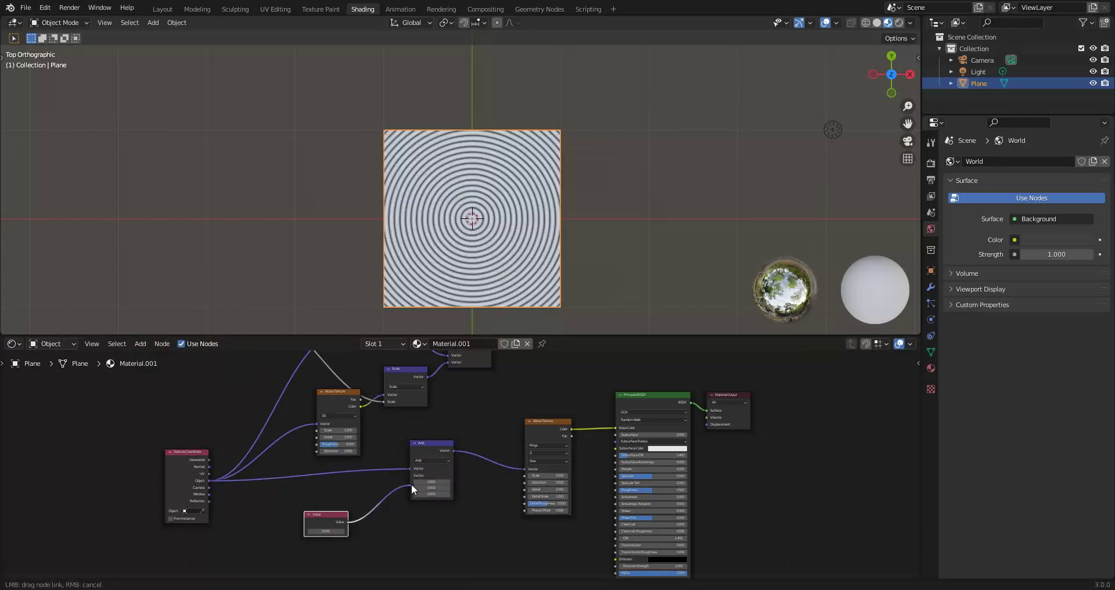
# Raise the new Value node in steps to 0.5 to offset the rings.
pyautogui.moveTo(449, 501); pyautogui.dragTo(375, 493, button='middle')
pyautogui.scroll(2, 375, 493)
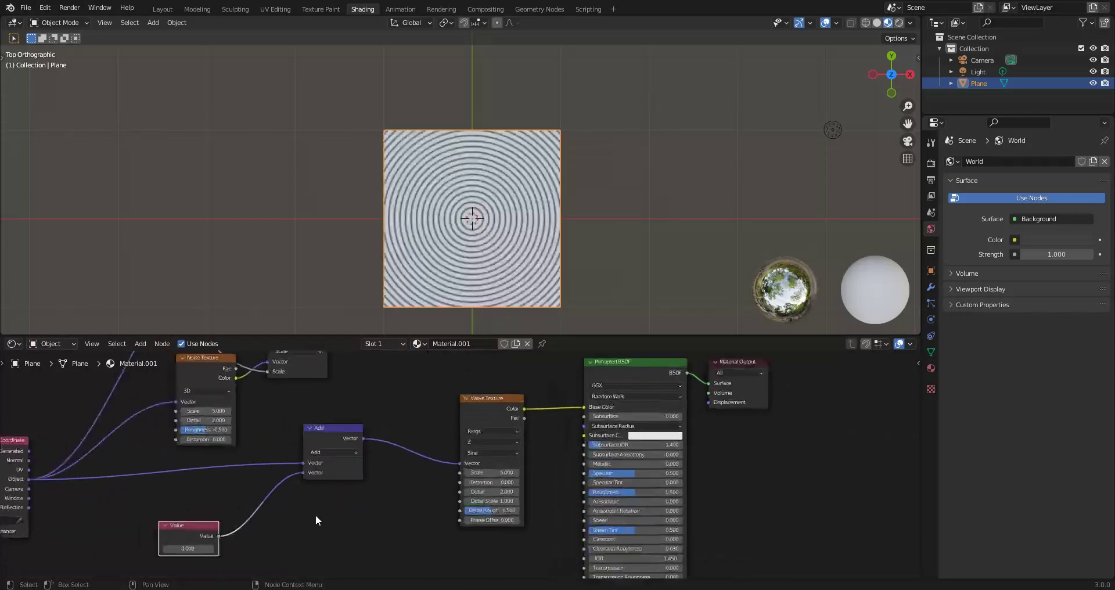
pyautogui.click(211, 549)
pyautogui.click(211, 549)
pyautogui.click(211, 549)
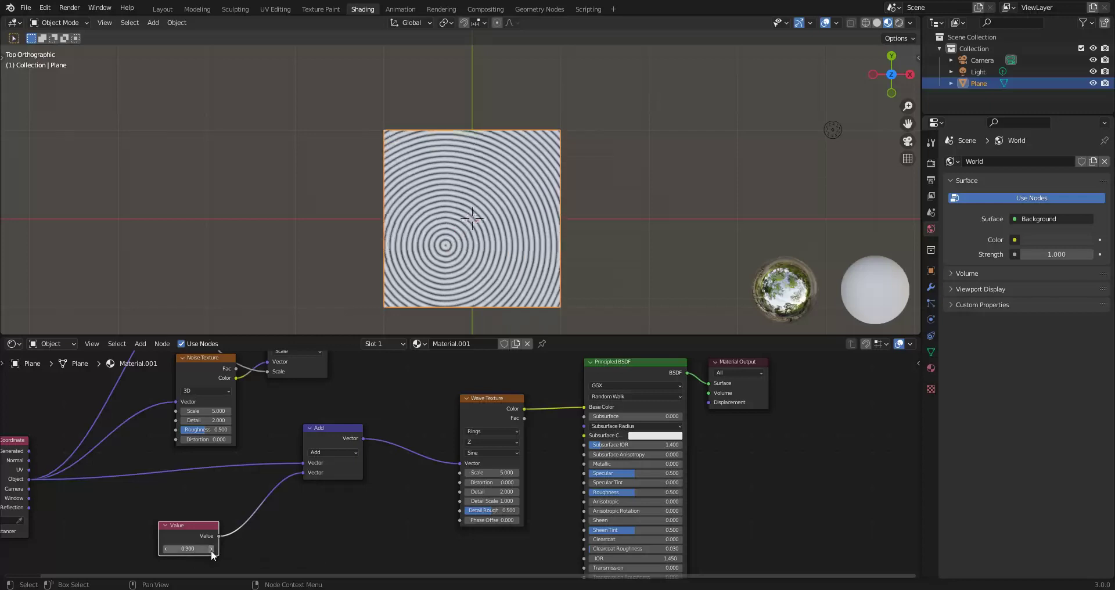
pyautogui.click(211, 550)
pyautogui.click(210, 549)
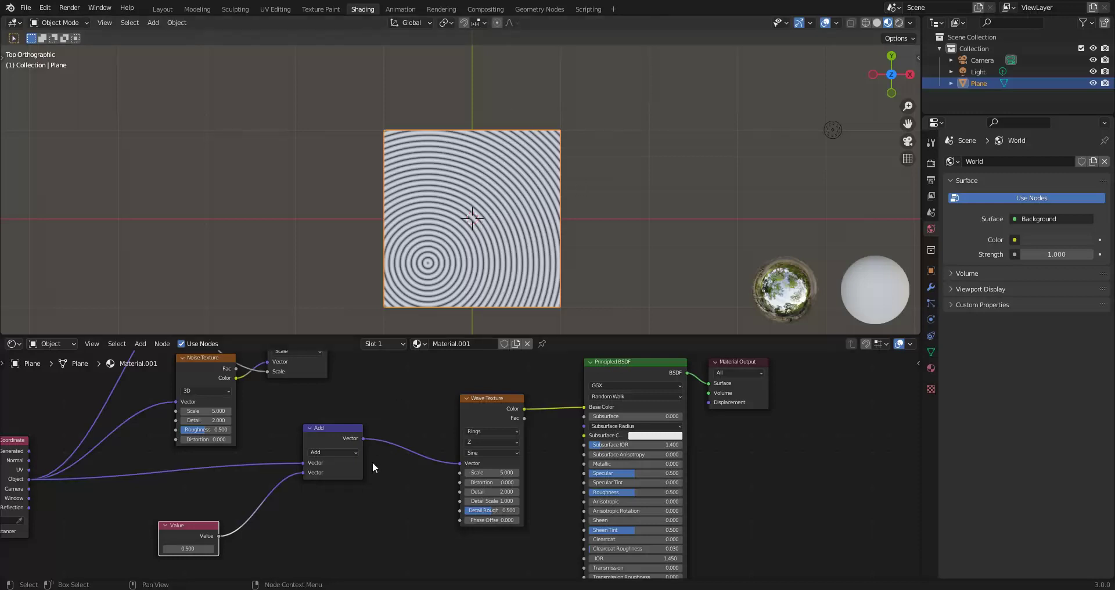
# Move the Noise Texture node away from its Scale node to make room between them.
pyautogui.moveTo(258, 463); pyautogui.dragTo(319, 482, button='middle')
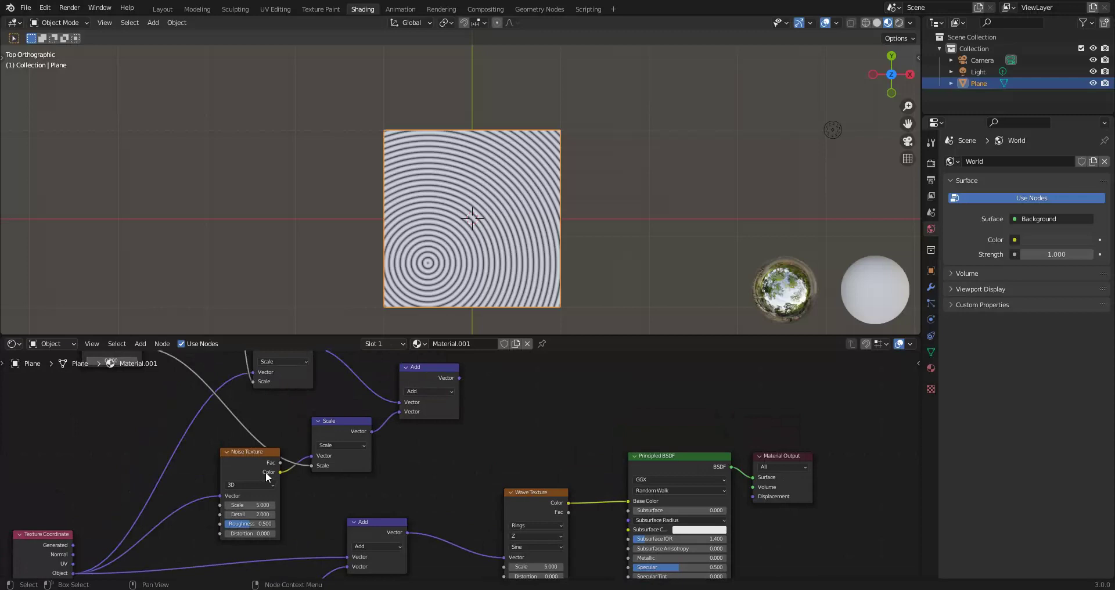
pyautogui.moveTo(257, 463); pyautogui.dragTo(224, 468)
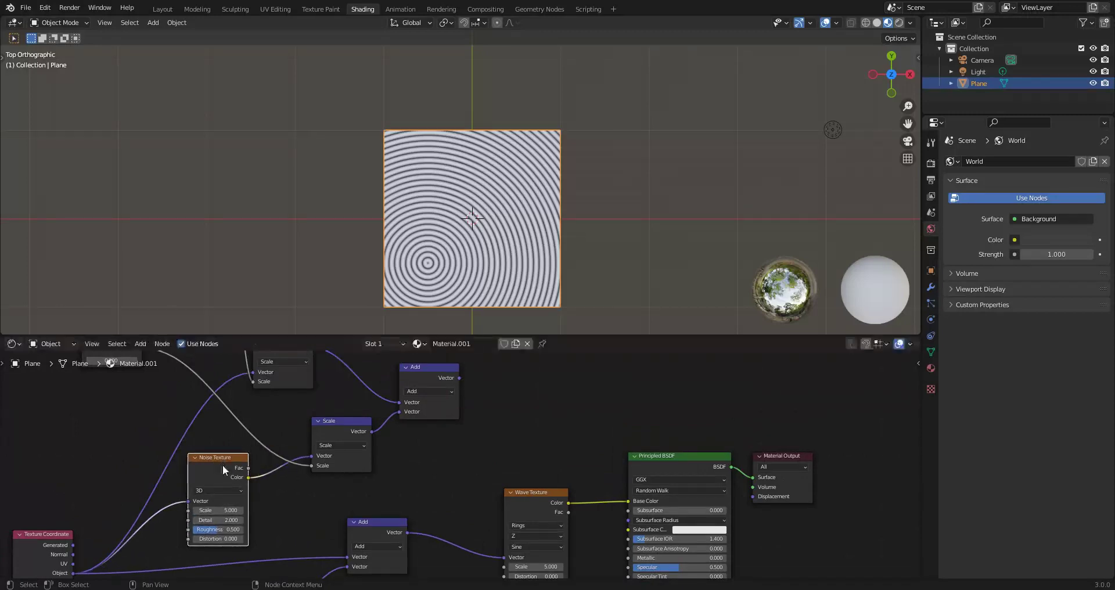
pyautogui.scroll(-2, 323, 522)
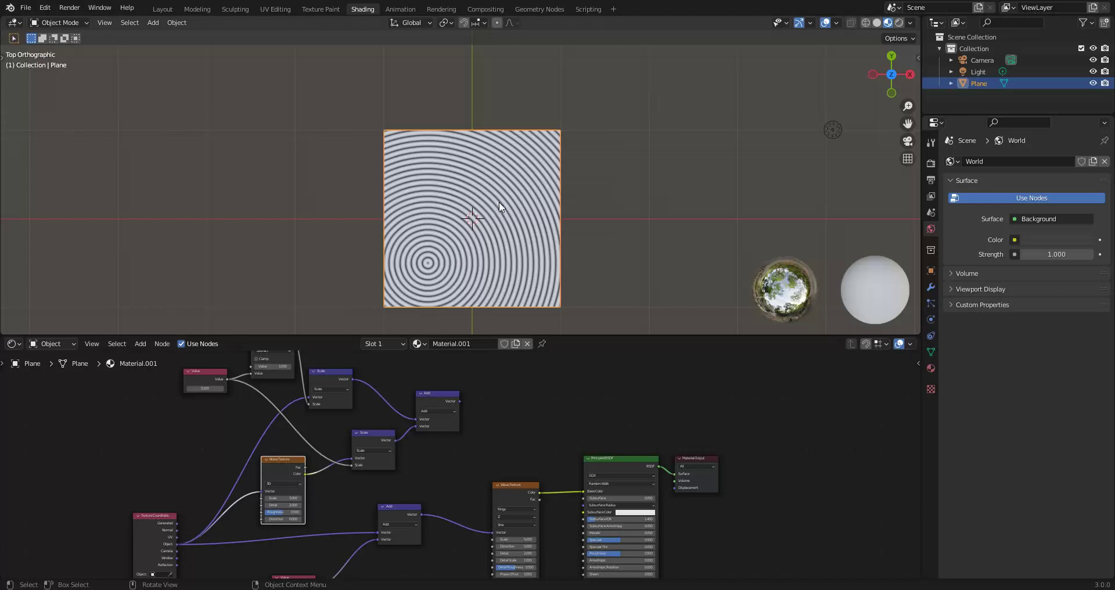
pyautogui.click(378, 439)
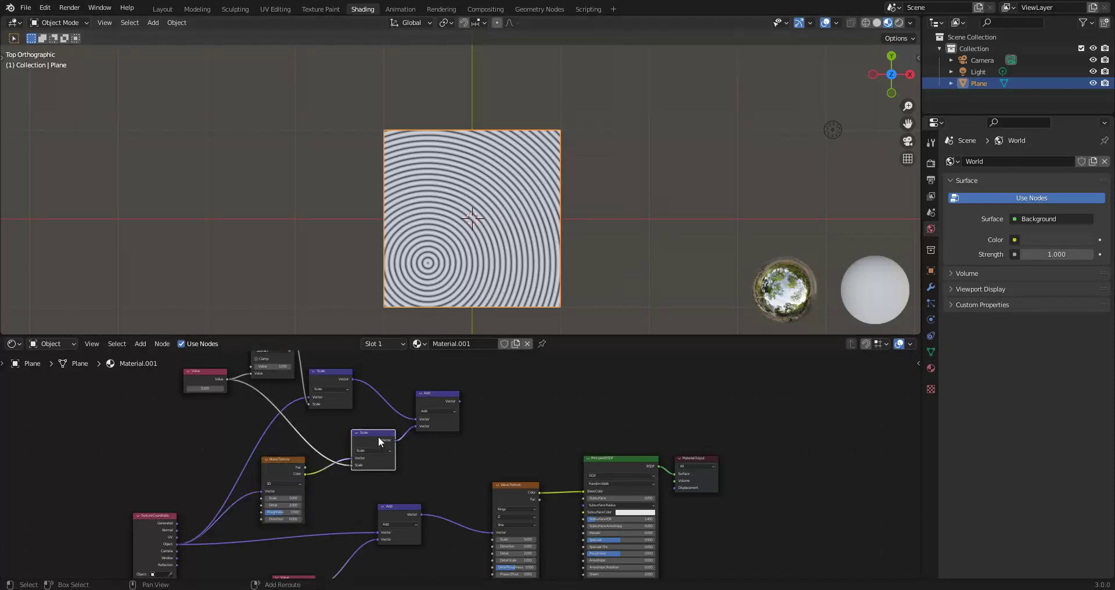
pyautogui.hotkey('shift', 'd')
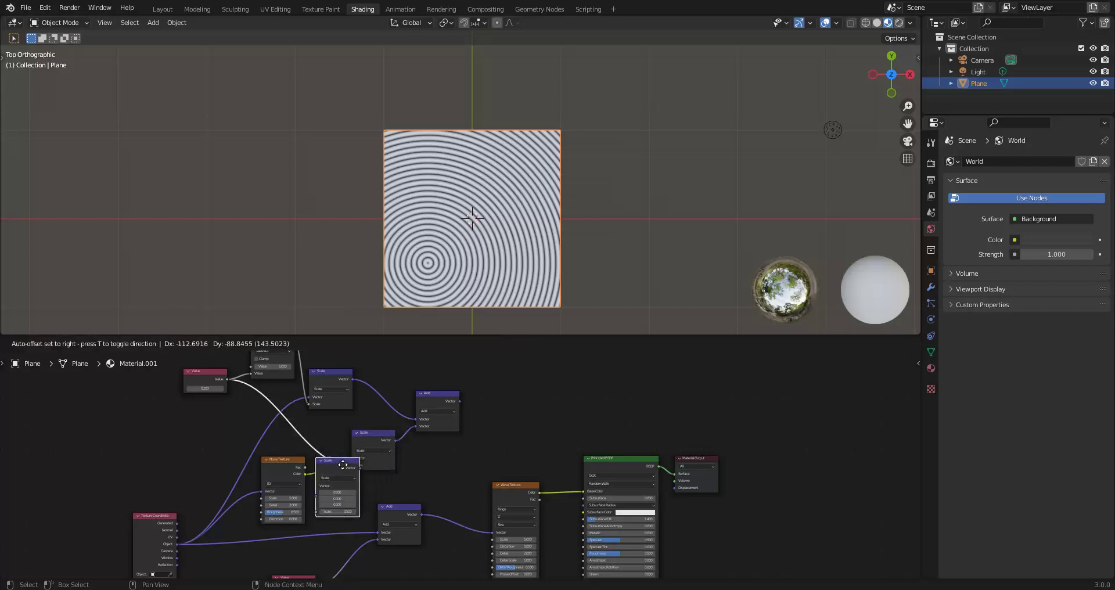
pyautogui.click(343, 470)
pyautogui.moveTo(343, 470); pyautogui.dragTo(240, 478)
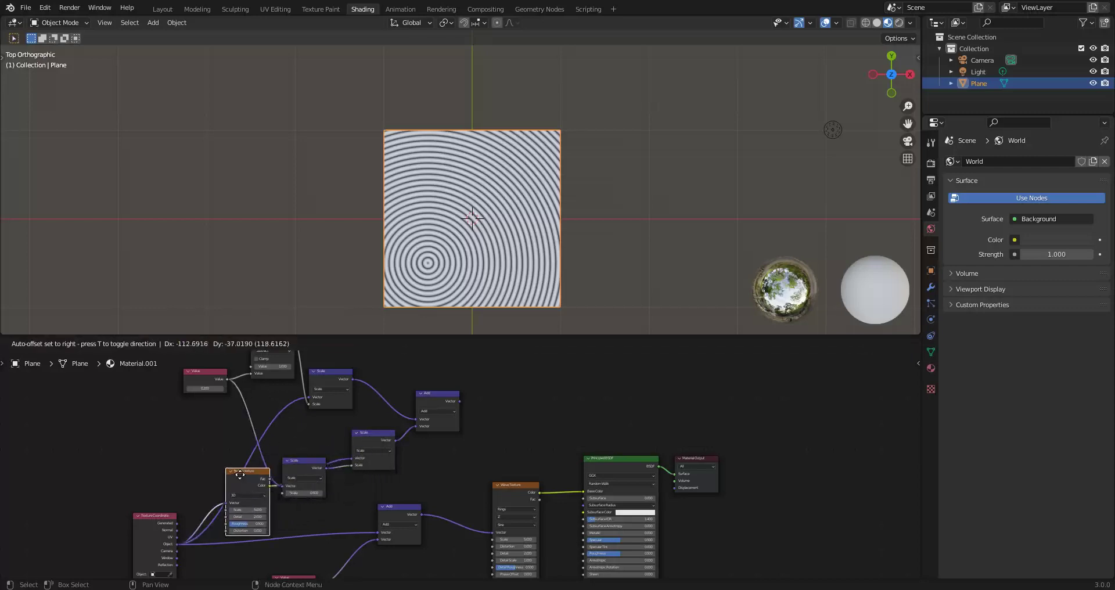
pyautogui.hotkey('ctrl', 'z')
pyautogui.hotkey('ctrl', 'z')
pyautogui.hotkey('ctrl', 'z')
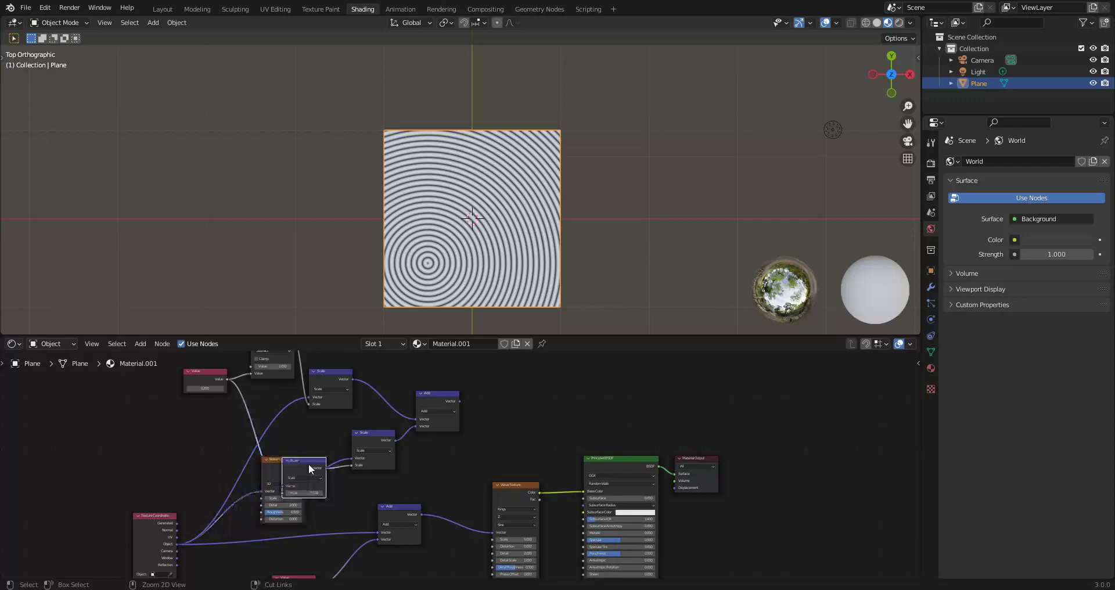
# Insert a duplicate of the lower Scale node right after the Noise Texture and change its operation to Add.
pyautogui.hotkey('shift', 'd')
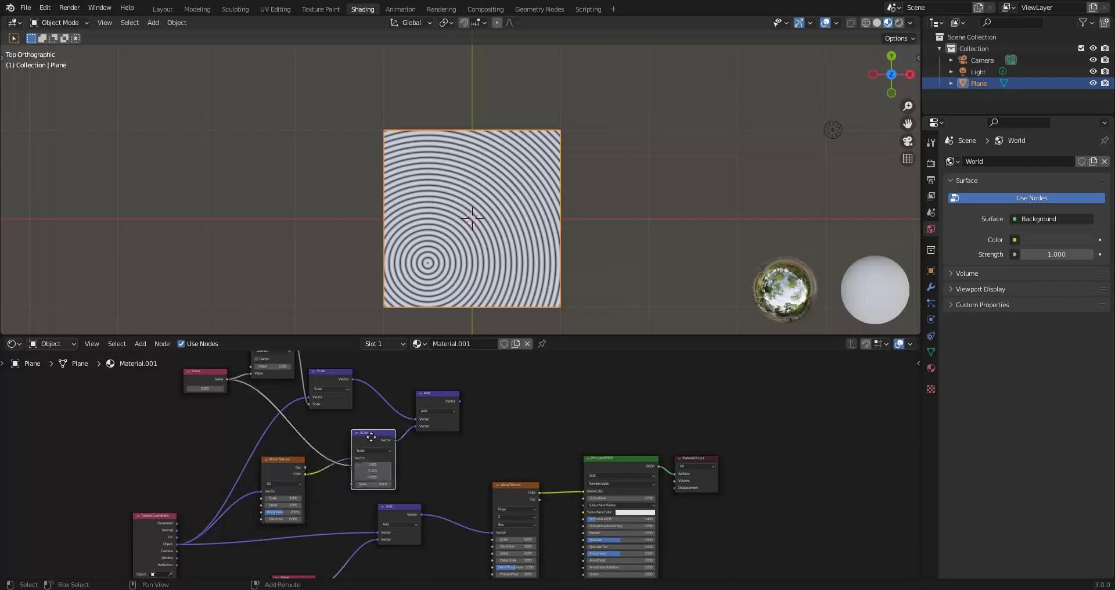
pyautogui.click(333, 476)
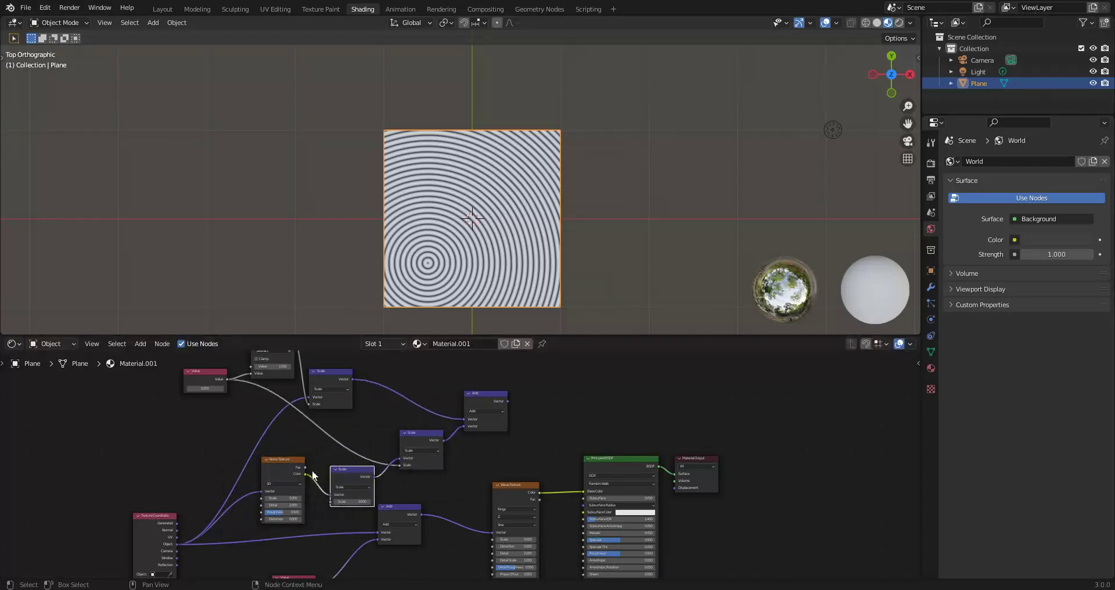
pyautogui.click(347, 488)
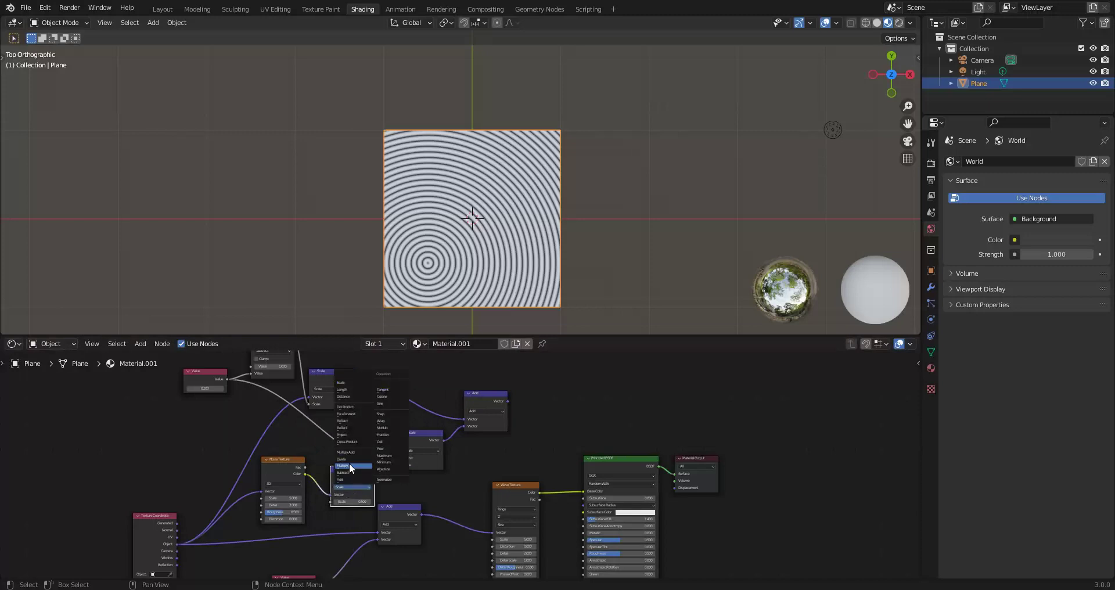
pyautogui.click(354, 479)
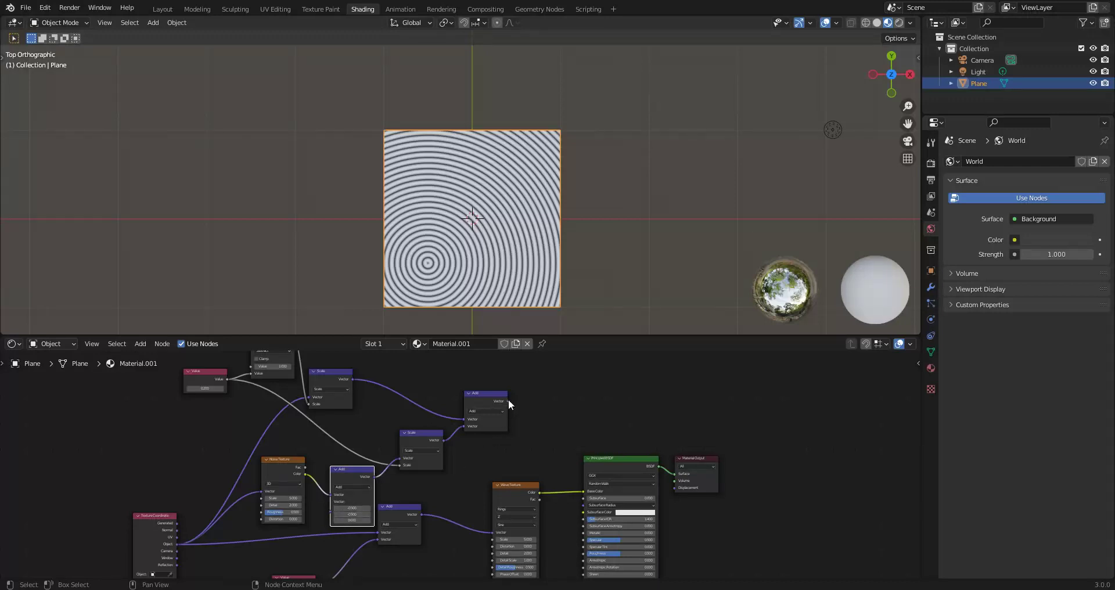
# Connect the final Add node of the mixing setup to the Wave Texture's Vector input, and test the distortion by raising and lowering the Value node.
pyautogui.moveTo(507, 401); pyautogui.dragTo(492, 531)
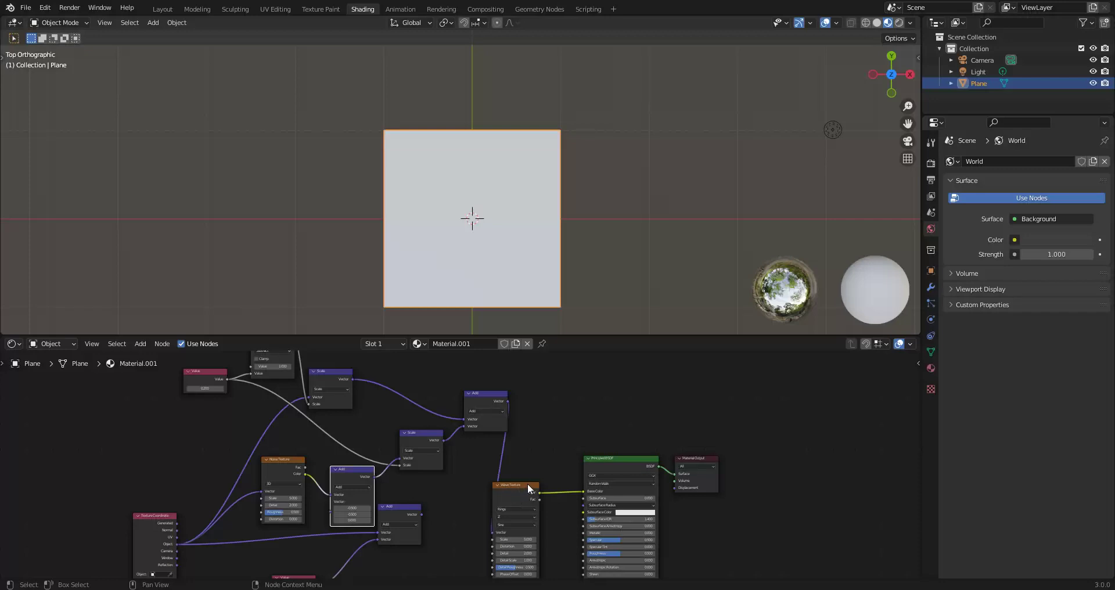
pyautogui.moveTo(518, 483); pyautogui.dragTo(535, 464)
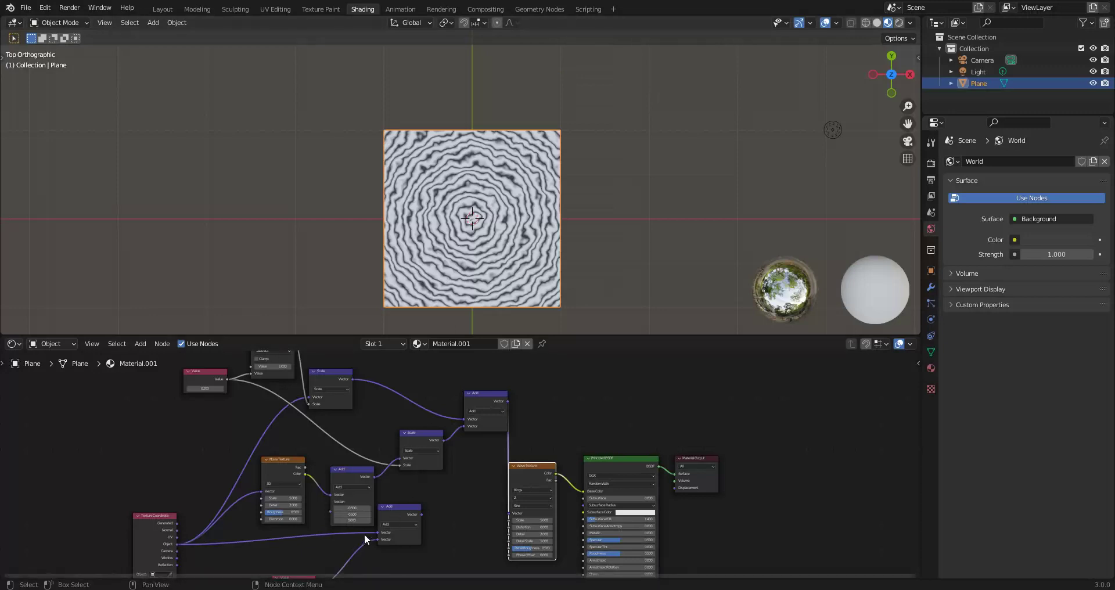
pyautogui.click(222, 385)
pyautogui.click(222, 386)
pyautogui.click(221, 385)
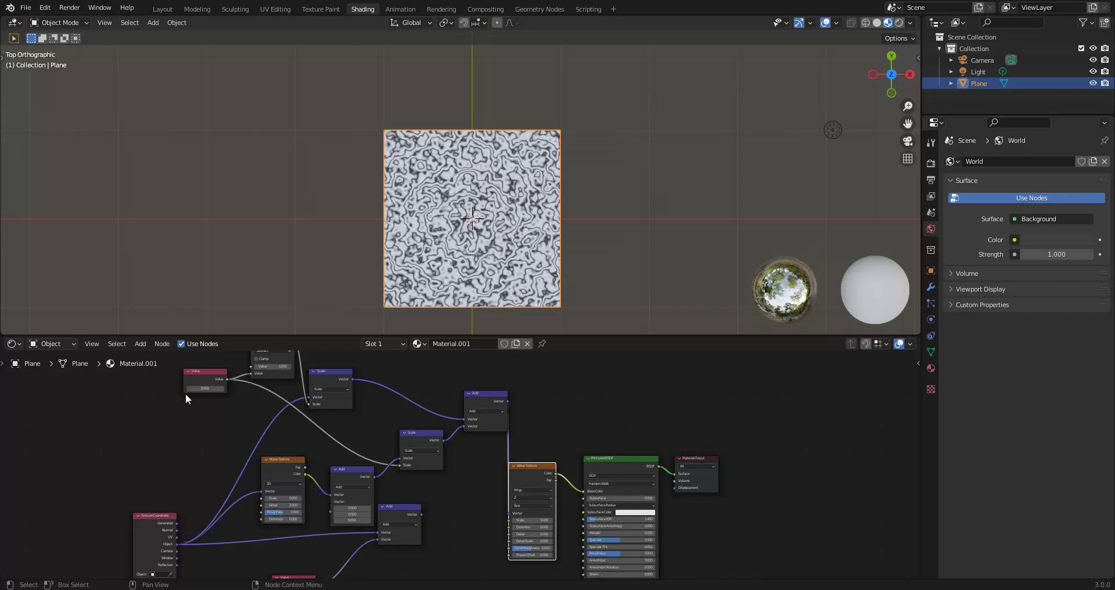
pyautogui.click(189, 388)
pyautogui.click(190, 388)
pyautogui.click(189, 388)
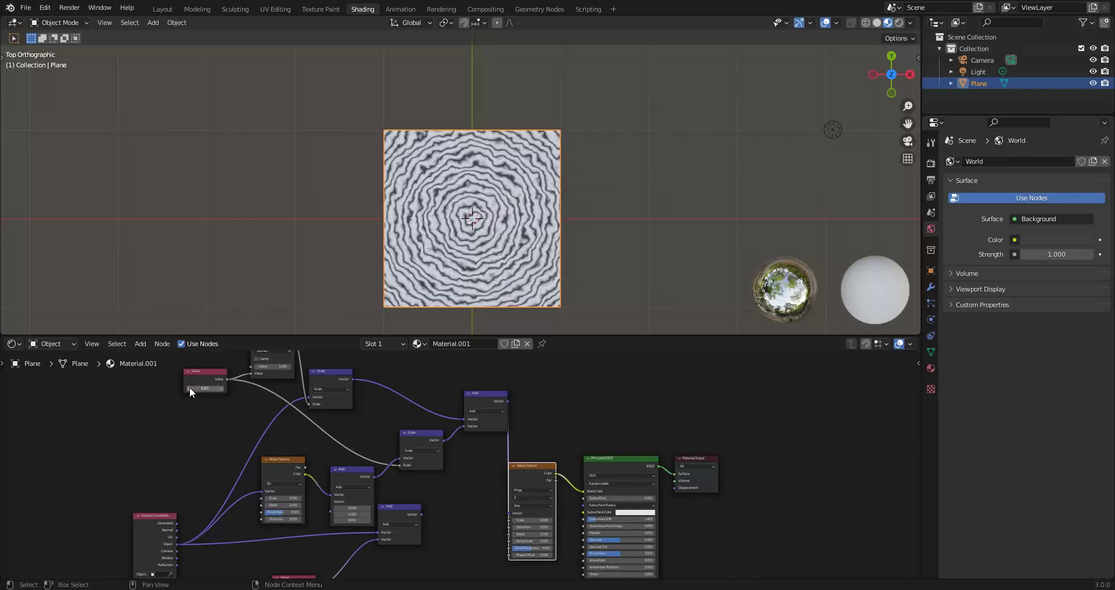
# Delete all nodes between Texture Coordinate and Wave Texture, and connect the Object output directly to the Wave Texture's Vector input.
pyautogui.scroll(-2, 474, 522)
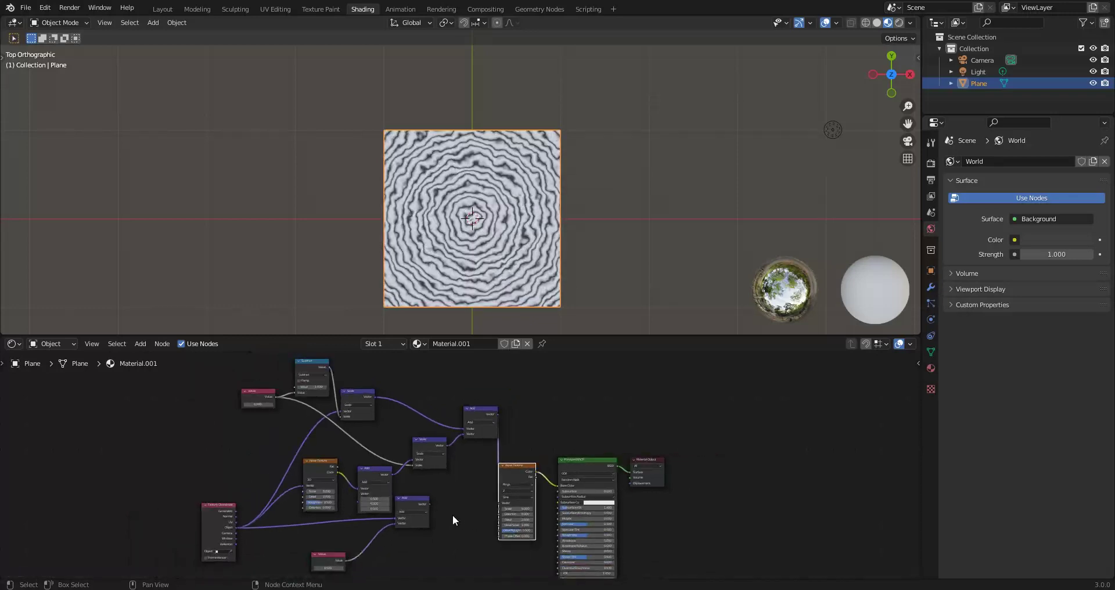
pyautogui.moveTo(452, 515); pyautogui.dragTo(400, 503, button='middle')
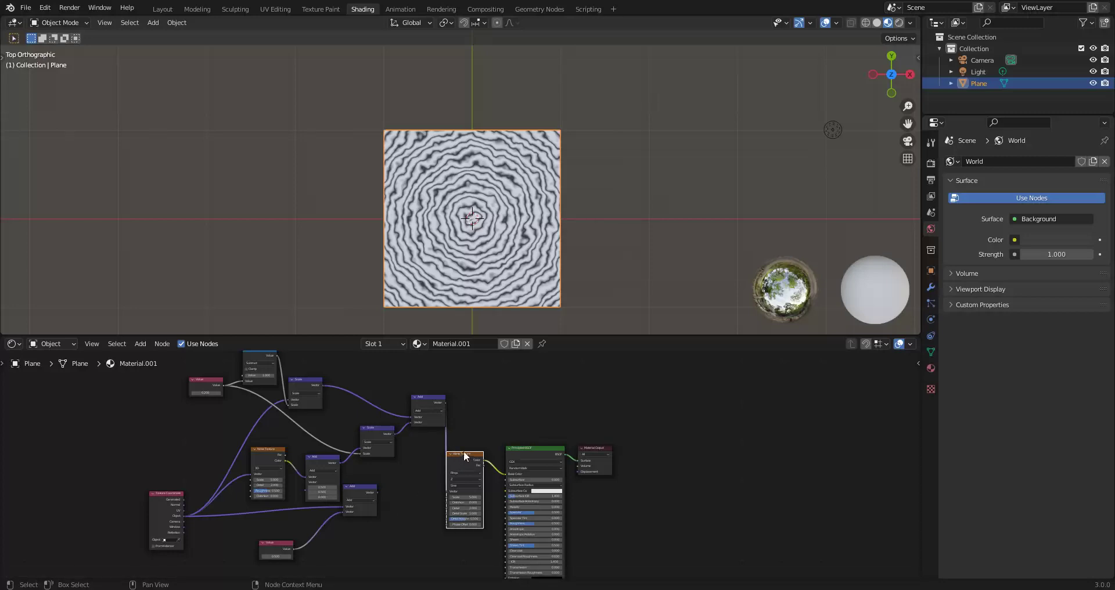
pyautogui.moveTo(463, 450); pyautogui.dragTo(467, 463)
pyautogui.moveTo(180, 366); pyautogui.dragTo(416, 462)
pyautogui.press('x')
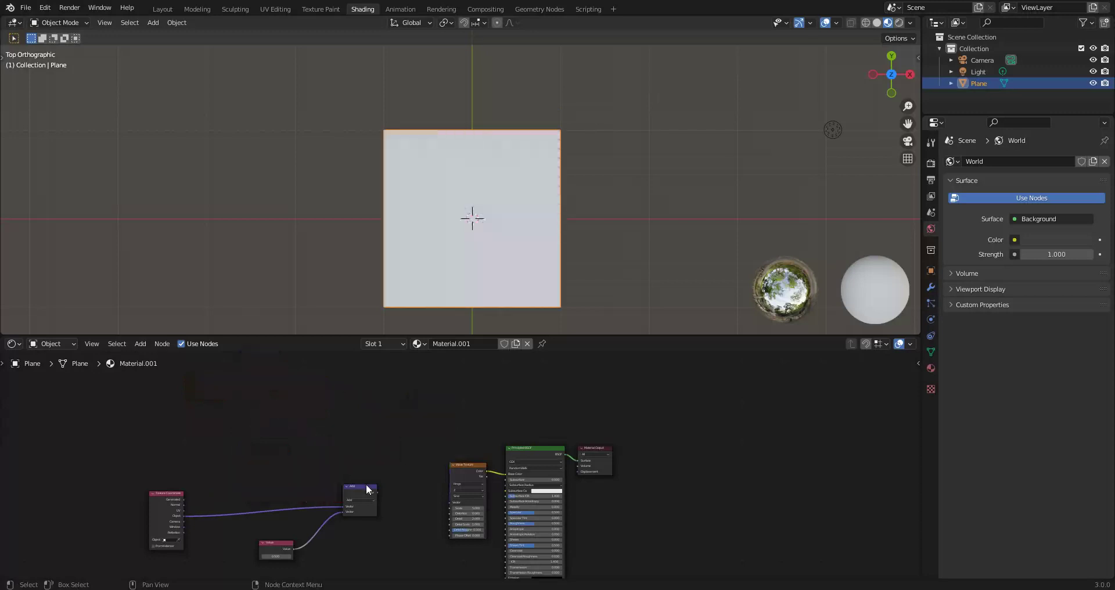
pyautogui.click(367, 490)
pyautogui.press('x')
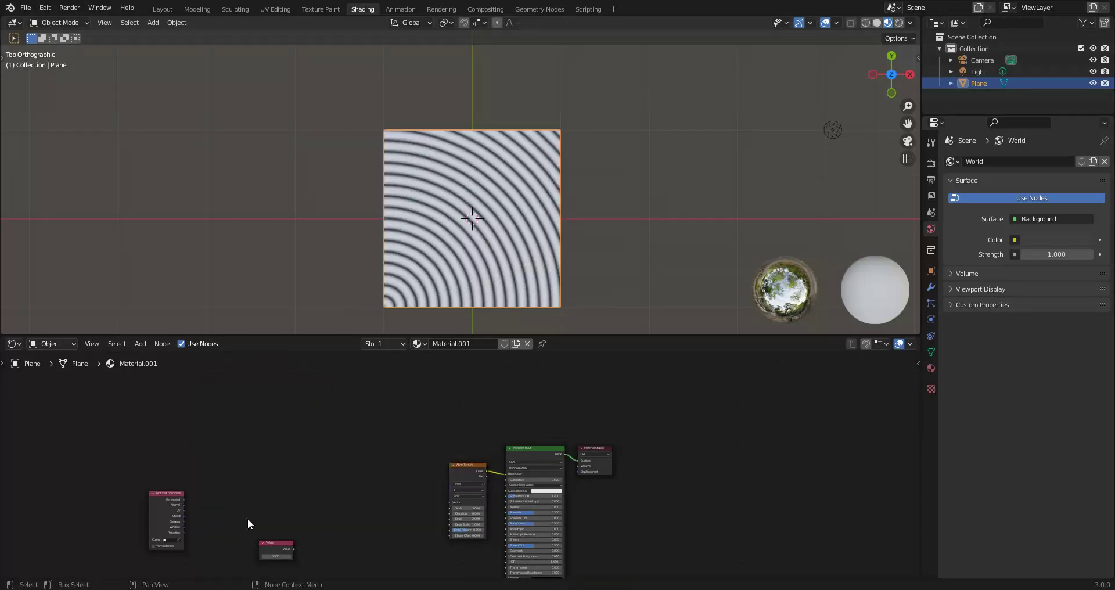
pyautogui.click(268, 546)
pyautogui.press('x')
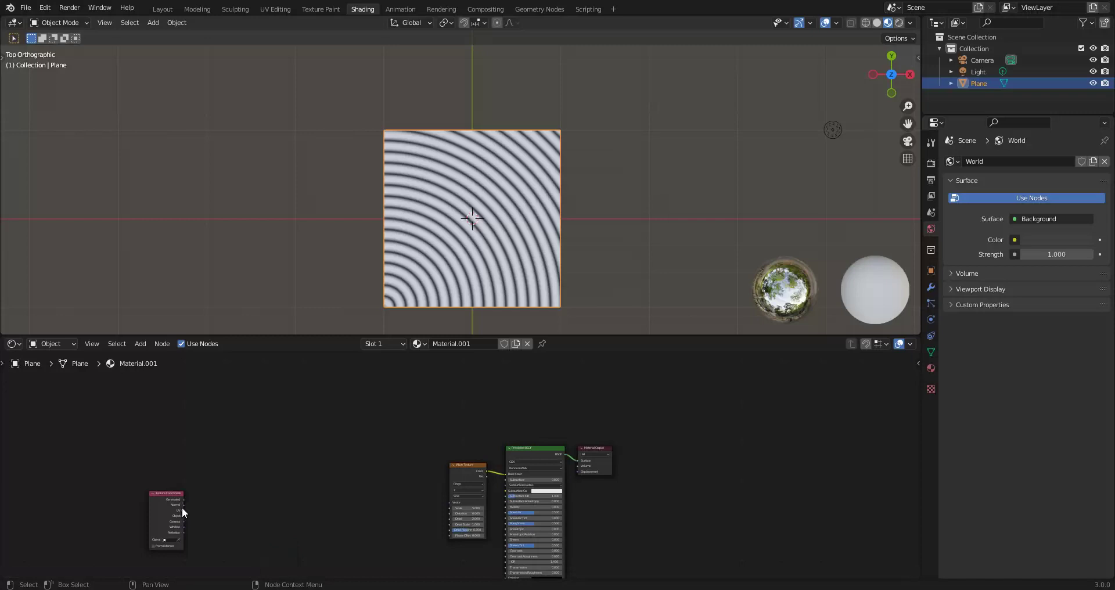
pyautogui.moveTo(184, 516); pyautogui.dragTo(444, 503)
# Insert a MixRGB node on the link between the Texture Coordinate and Wave Texture nodes.
pyautogui.click(141, 344)
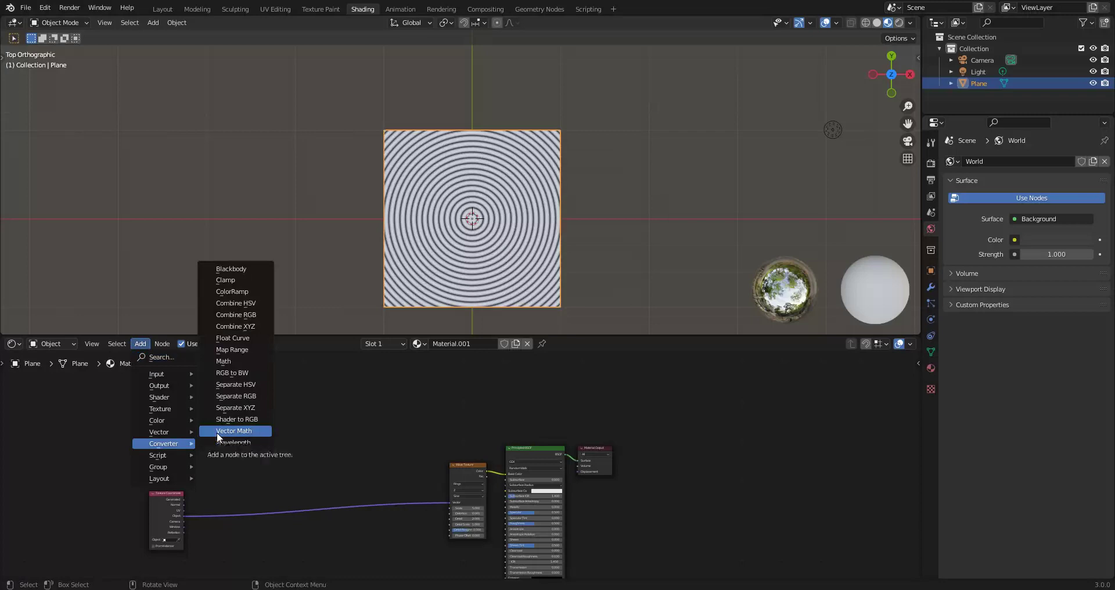
pyautogui.moveTo(168, 421)
pyautogui.click(222, 480)
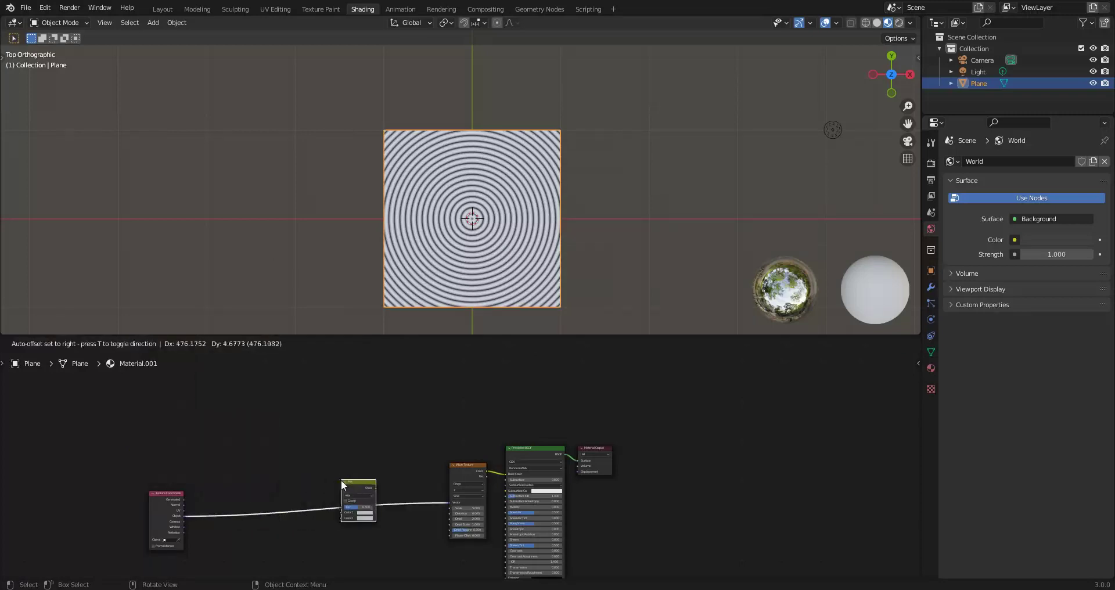
pyautogui.click(341, 481)
pyautogui.moveTo(260, 460); pyautogui.dragTo(254, 415, button='middle')
# Add a Noise Texture fed by the Object coordinates, and wire the coordinates and noise Color into the MixRGB node's Color1 and Color2.
pyautogui.click(141, 344)
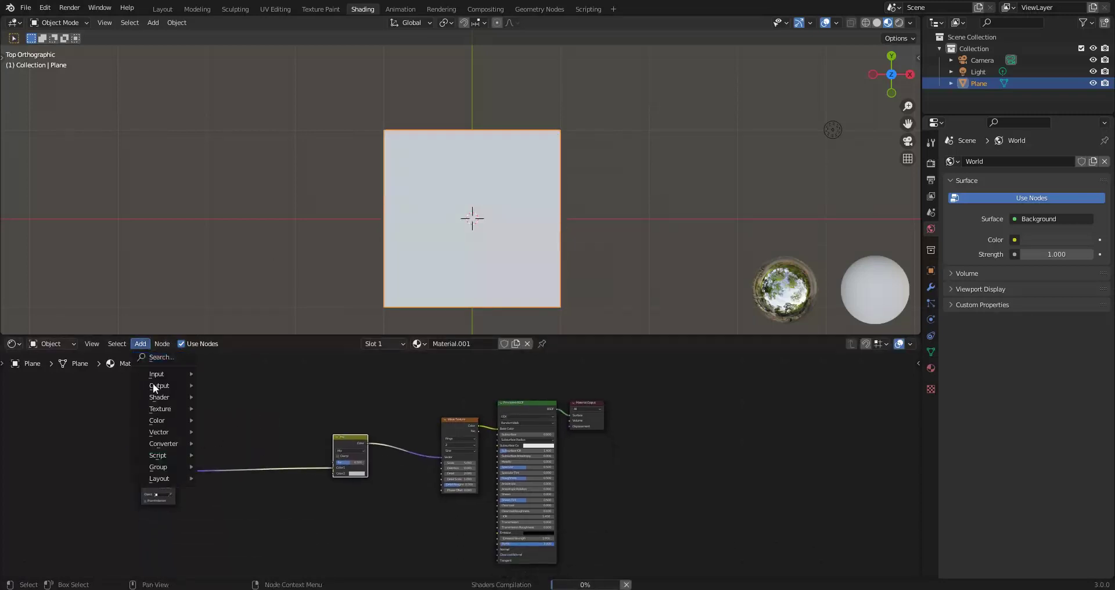
pyautogui.moveTo(168, 409)
pyautogui.click(246, 502)
pyautogui.click(246, 503)
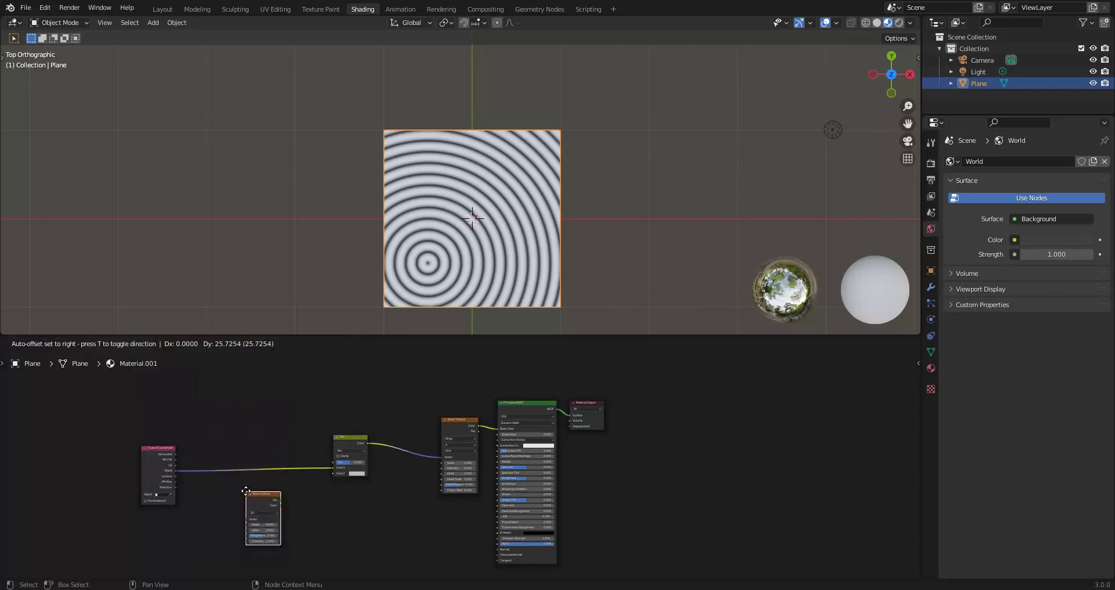
pyautogui.moveTo(175, 468); pyautogui.dragTo(340, 467)
# Set the MixRGB node's blending mode to Multiply and vary its Fac to 1.000 and then to 0.717.
pyautogui.click(344, 451)
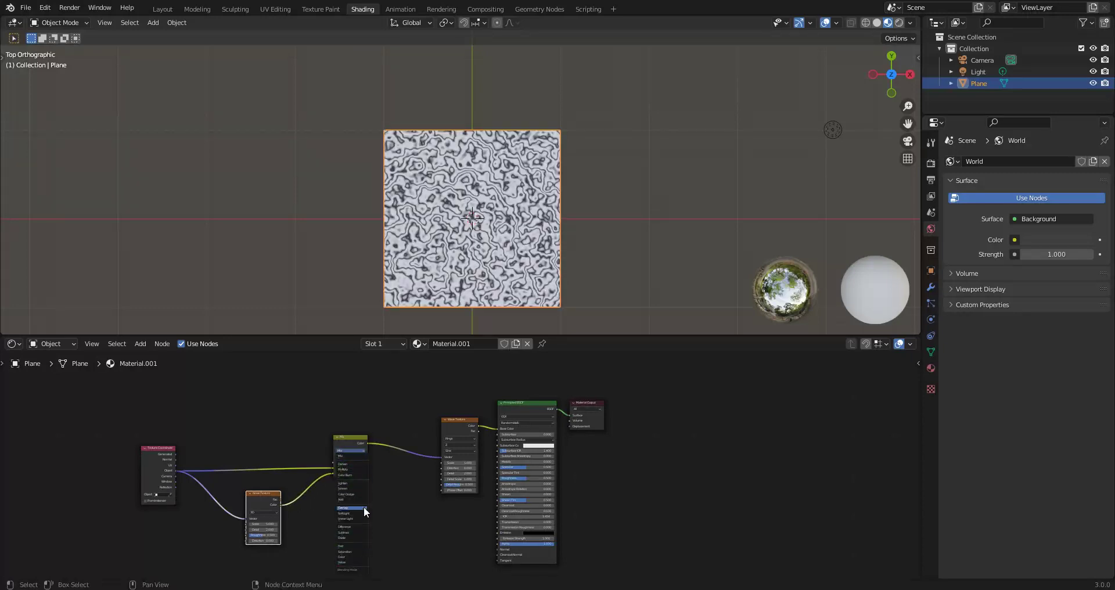
pyautogui.click(354, 469)
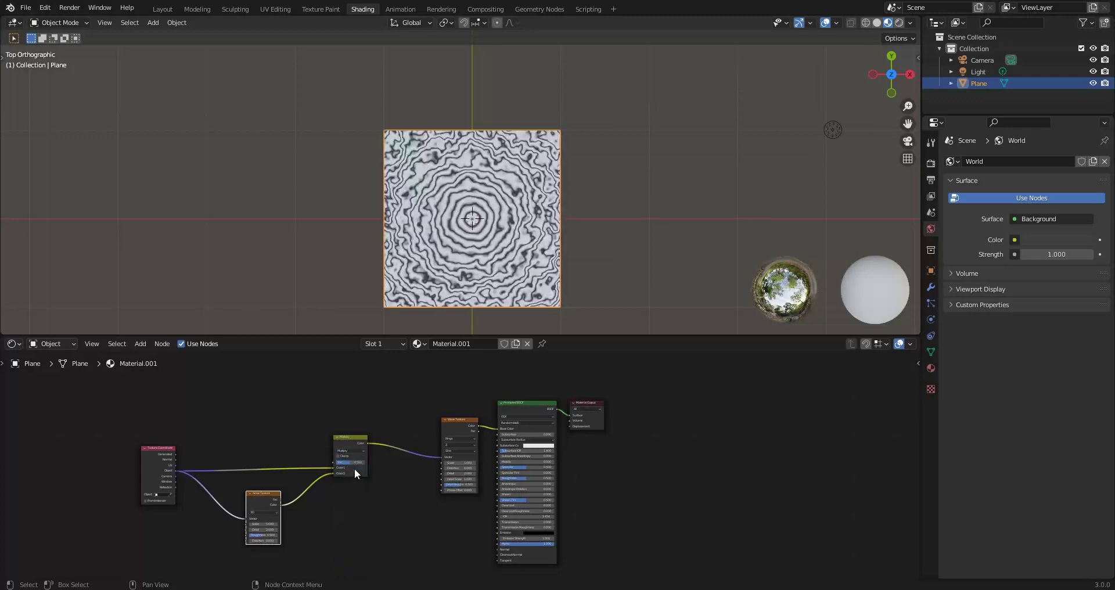
pyautogui.scroll(3, 354, 468)
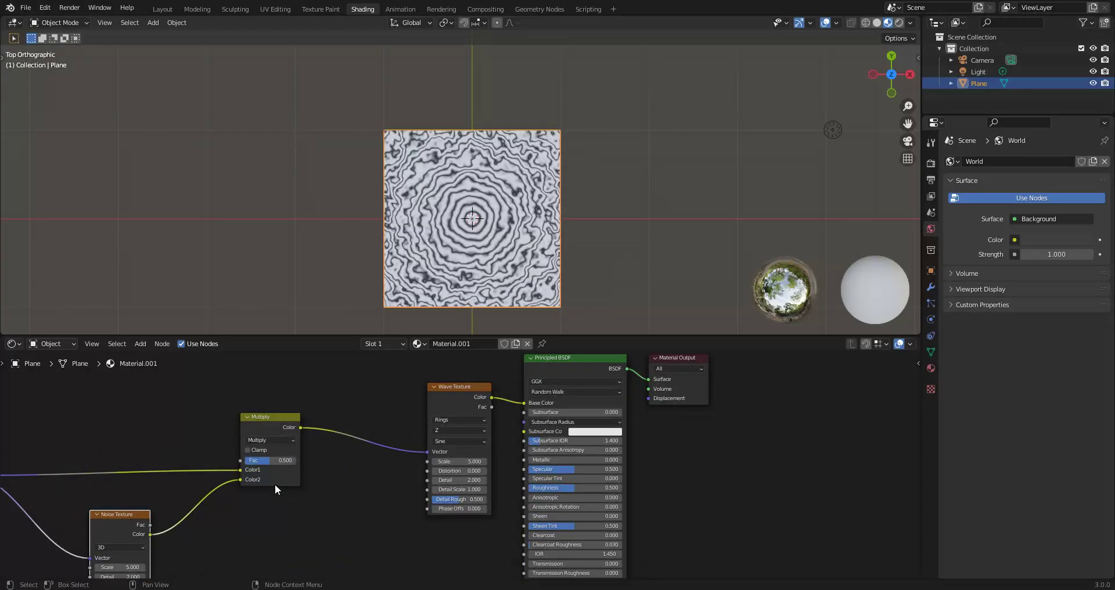
pyautogui.moveTo(186, 510); pyautogui.dragTo(328, 507, button='middle')
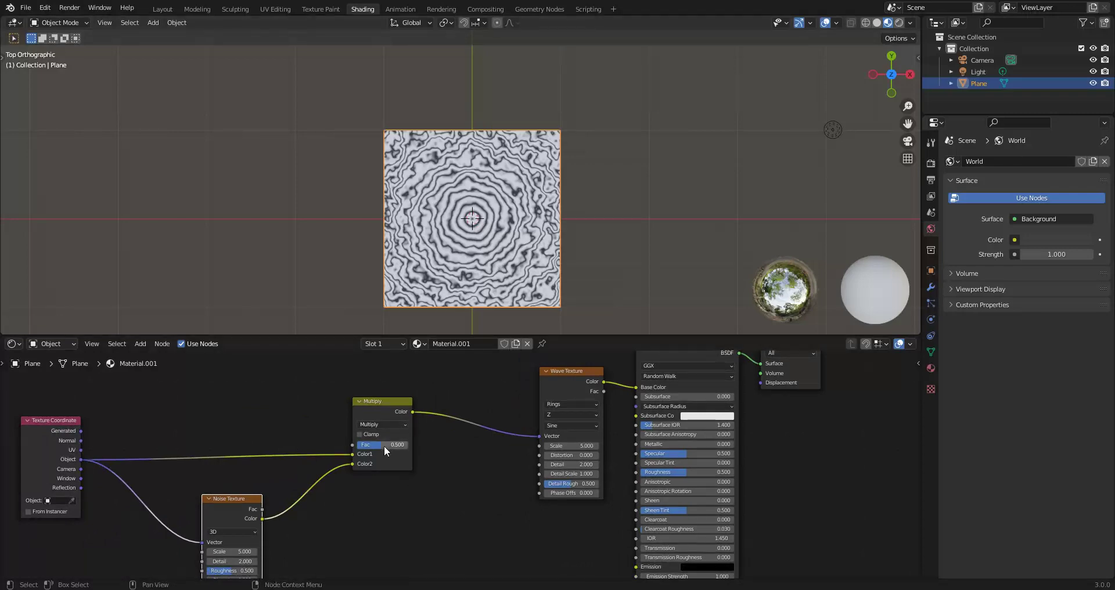
pyautogui.moveTo(384, 445); pyautogui.dragTo(408, 445)
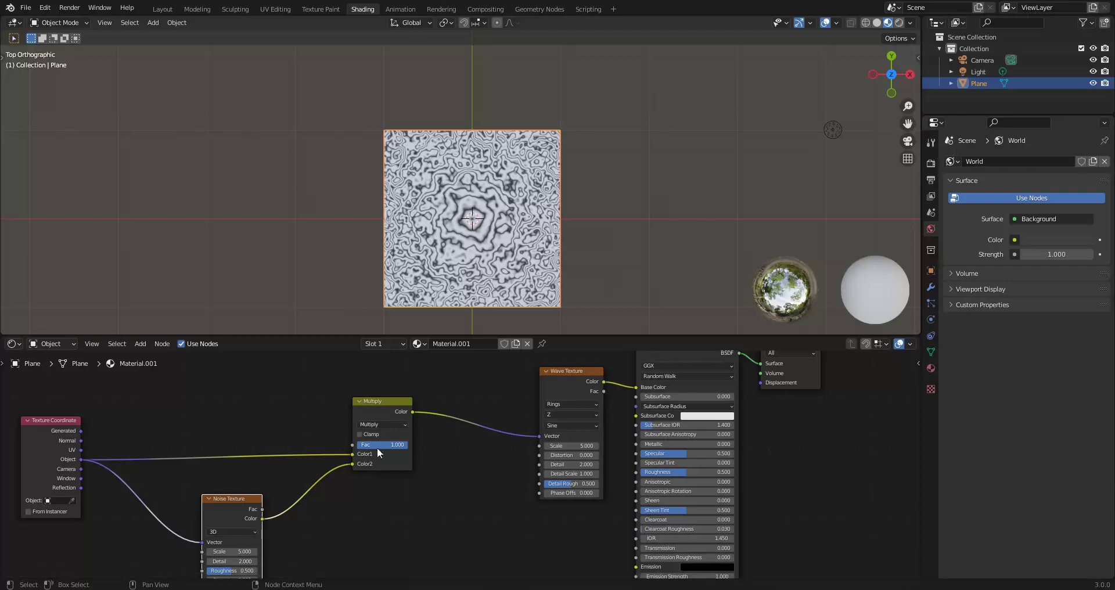
pyautogui.moveTo(397, 445); pyautogui.dragTo(353, 464)
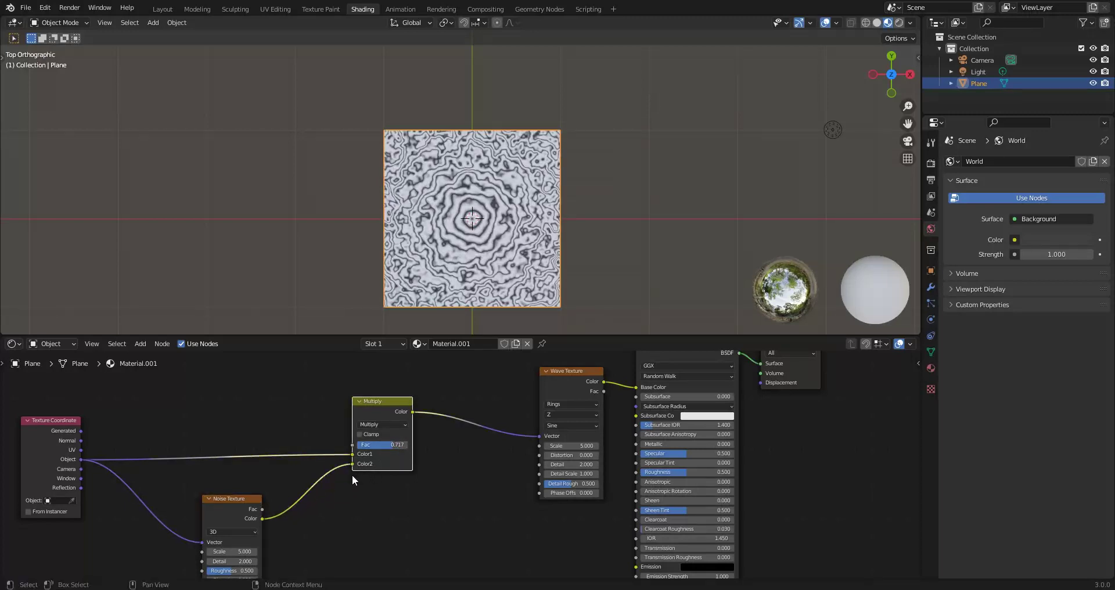
# Delete the MixRGB node while keeping its link, and insert a Vector Math node set to Multiply in its place.
pyautogui.rightClick(379, 410)
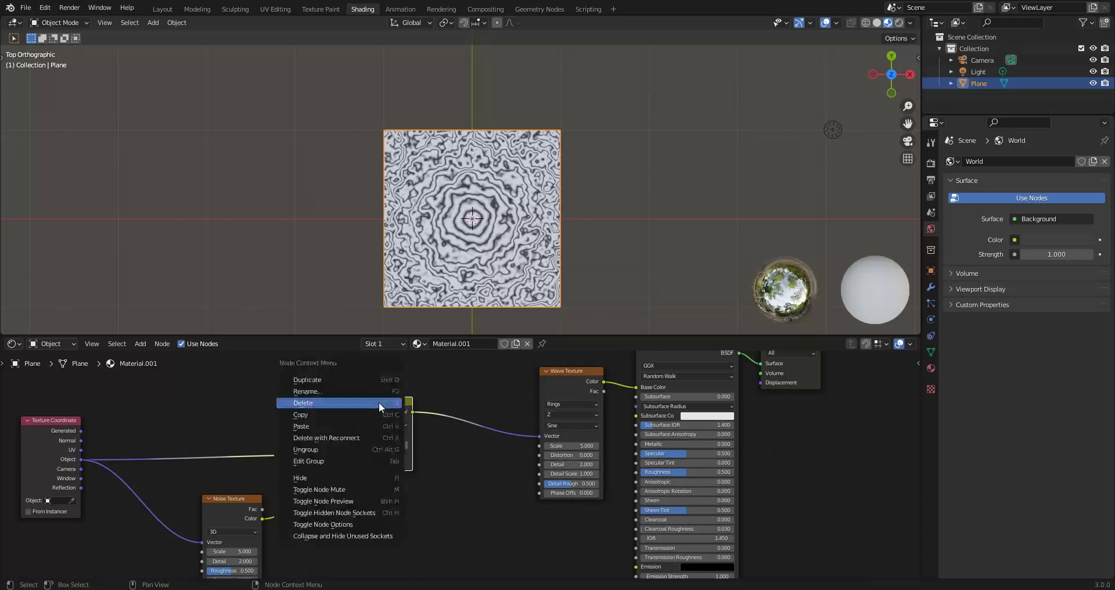
pyautogui.click(360, 435)
pyautogui.click(140, 343)
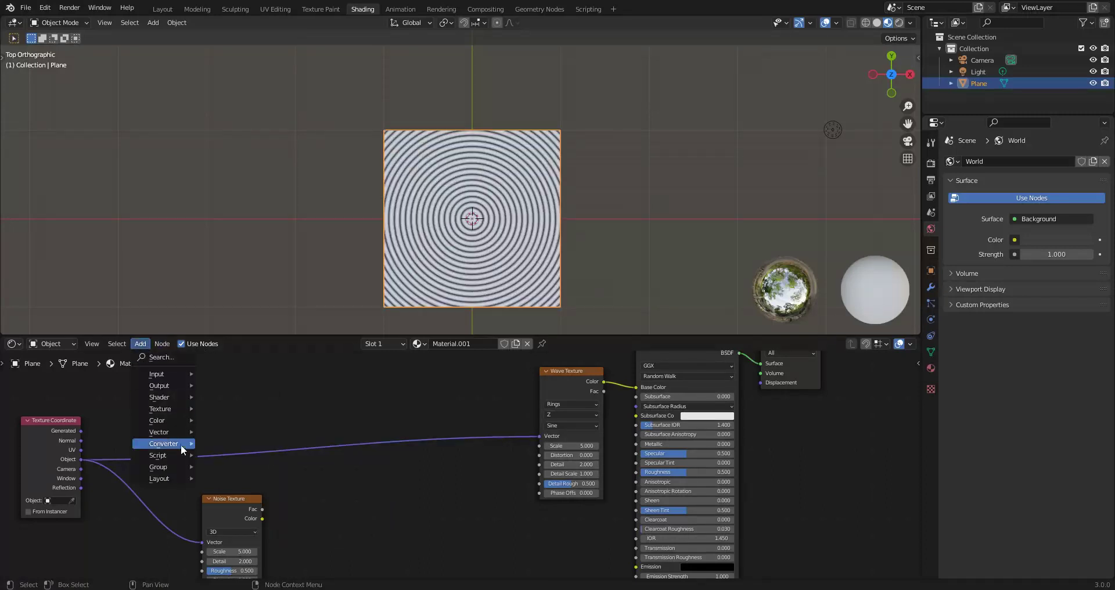
pyautogui.moveTo(180, 443)
pyautogui.click(232, 431)
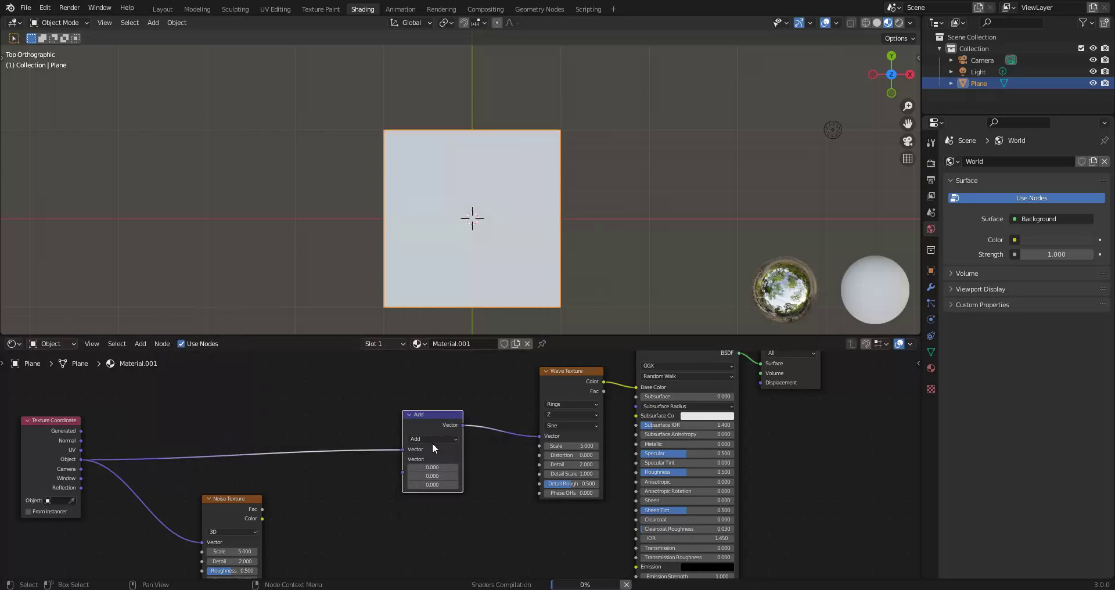
pyautogui.click(435, 440)
pyautogui.click(434, 411)
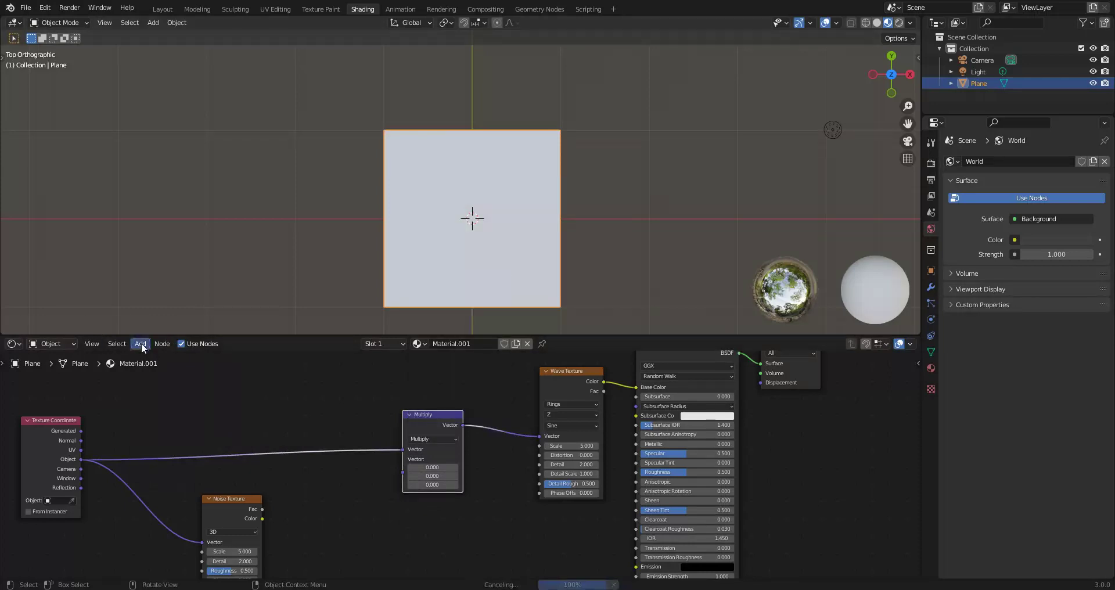
# Add a Value node below the coordinate link and wire its output into the Multiply node's second Vector input.
pyautogui.click(141, 344)
pyautogui.moveTo(174, 433)
pyautogui.moveTo(168, 374)
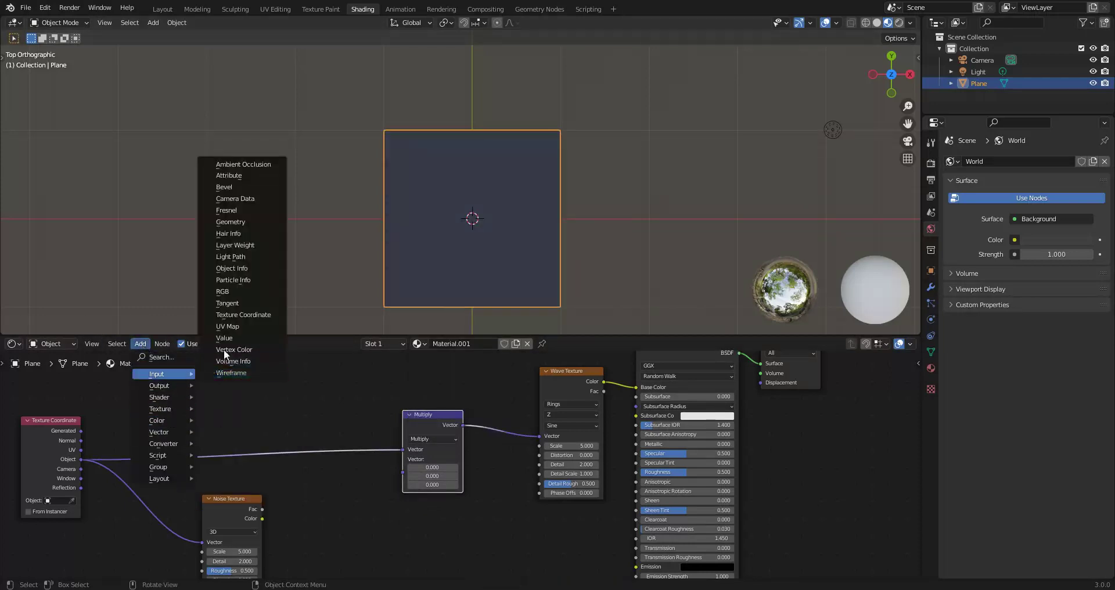
pyautogui.click(247, 338)
pyautogui.click(348, 502)
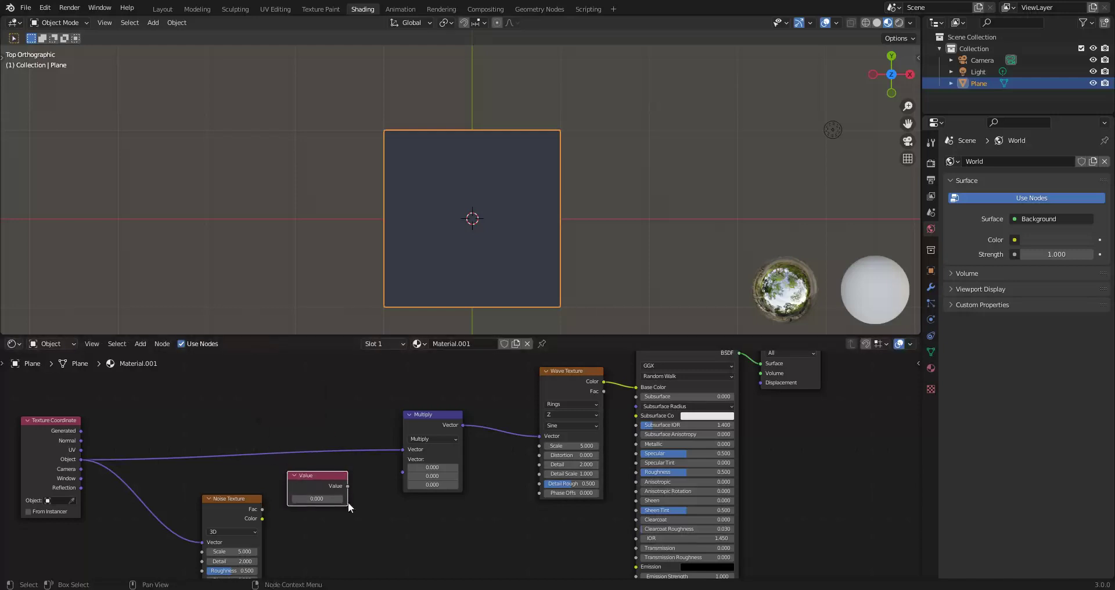
pyautogui.moveTo(347, 486); pyautogui.dragTo(402, 472)
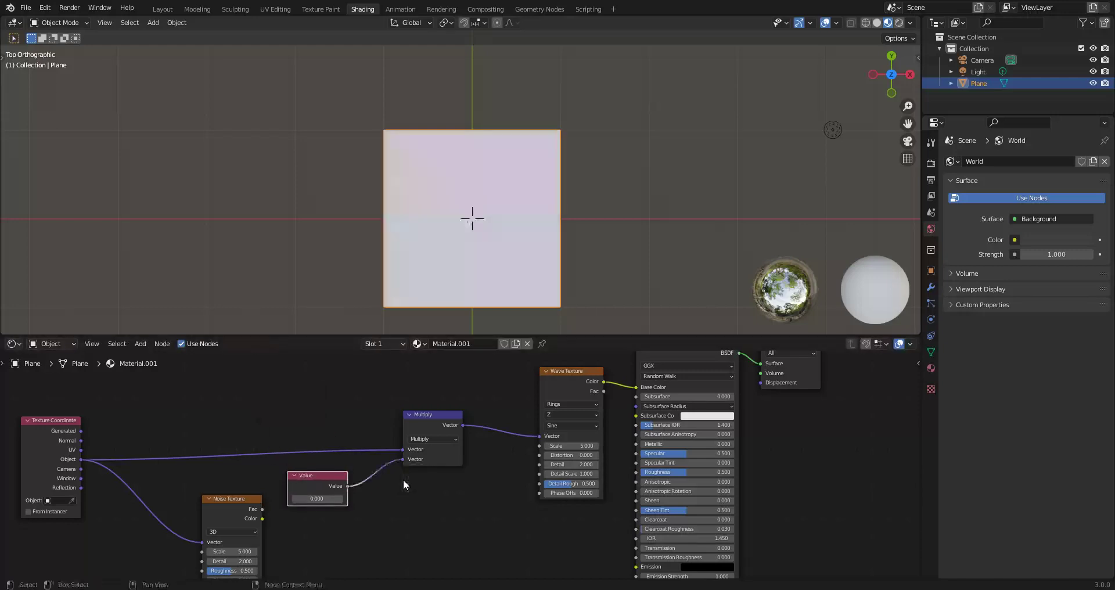
# Set the Value node to 1, and lower it in steps of 0.1 through 0.700 to about 0.3.
pyautogui.click(333, 498)
pyautogui.write('1')
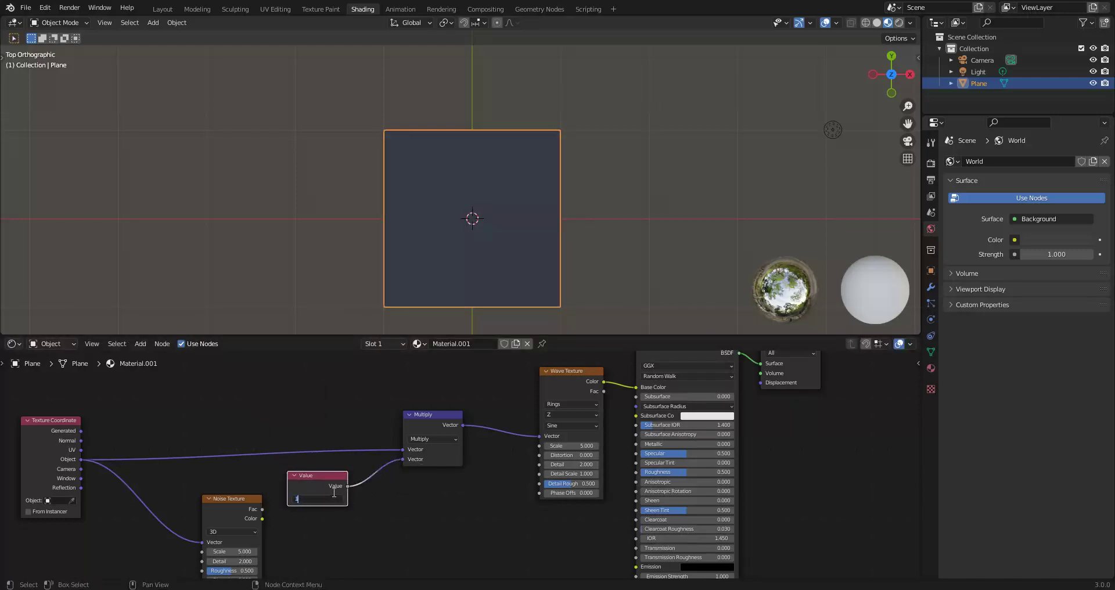
pyautogui.press('Return')
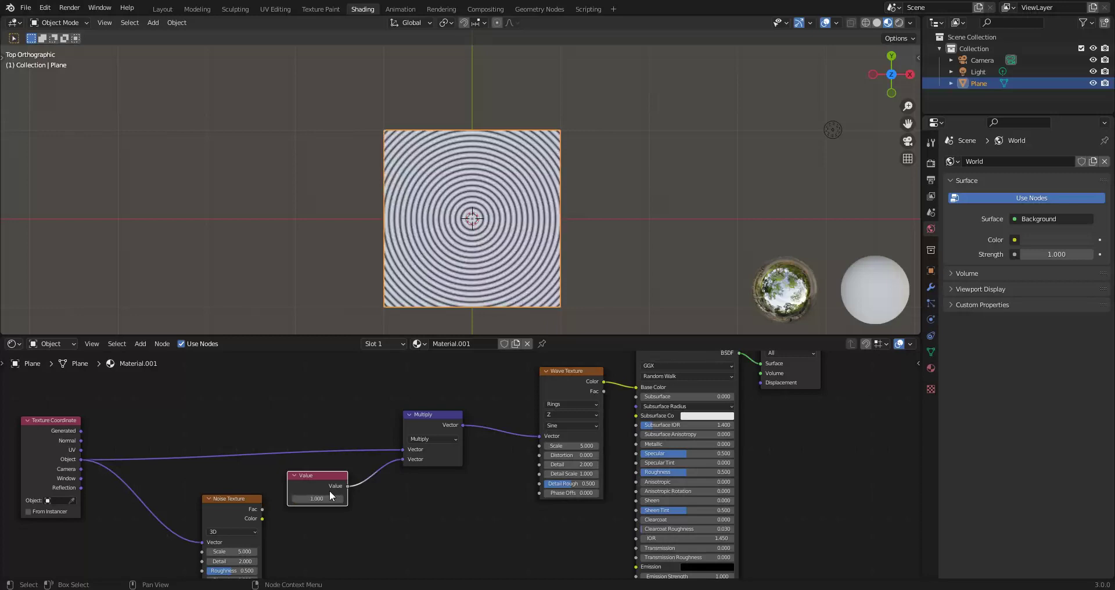
pyautogui.click(293, 498)
pyautogui.click(292, 498)
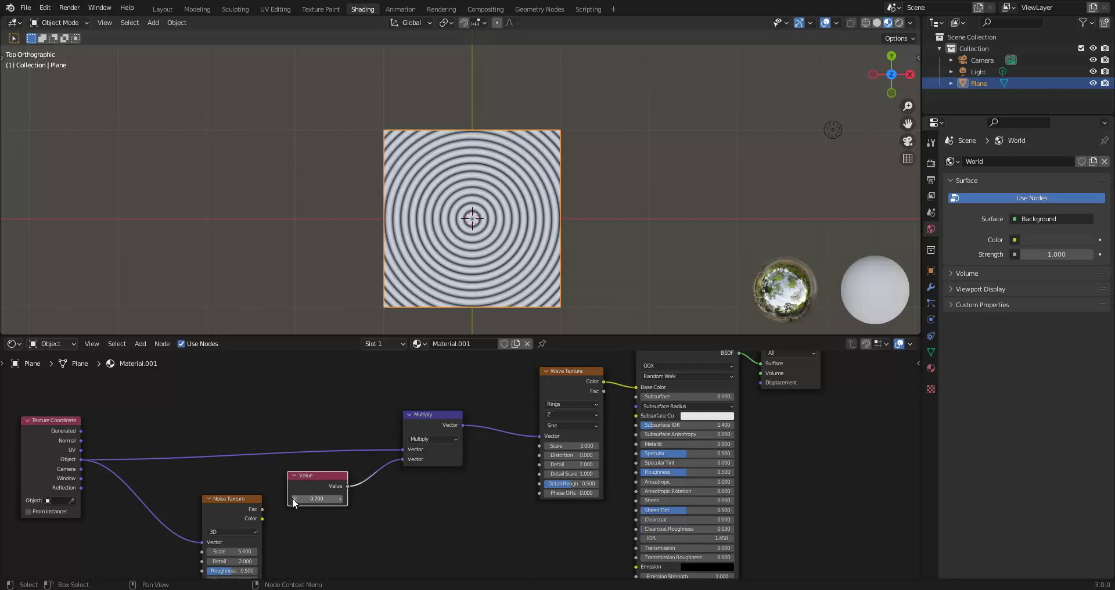
pyautogui.click(293, 497)
pyautogui.click(292, 498)
pyautogui.click(292, 497)
pyautogui.click(292, 498)
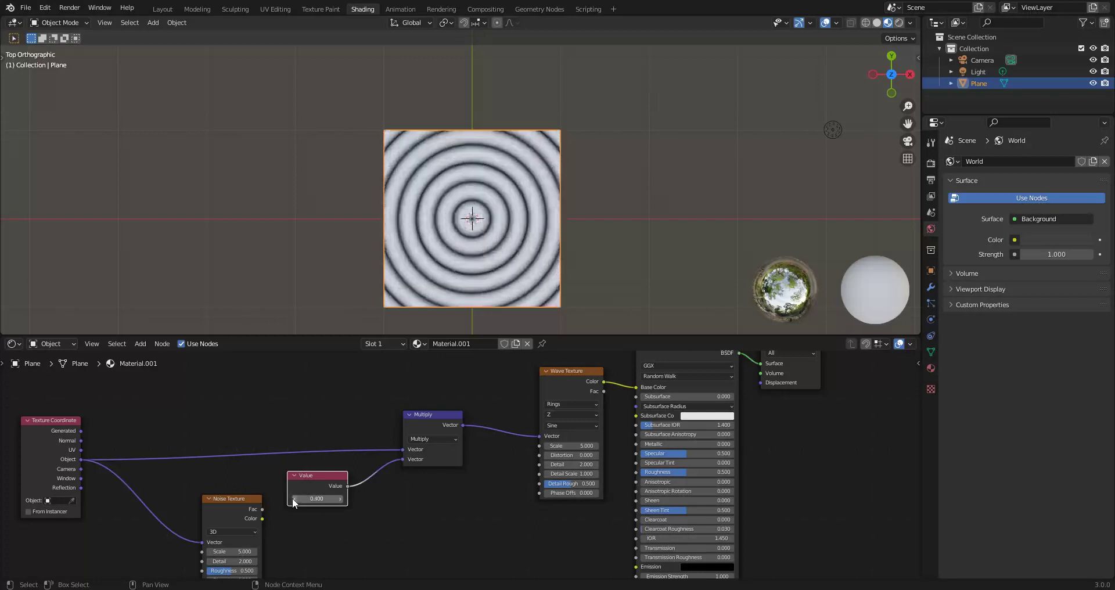
pyautogui.click(292, 498)
# Set the Value node to 0.6 and reduce it in steps of 0.1 to 0.400.
pyautogui.click(317, 498)
pyautogui.write('0.6')
pyautogui.press('Return')
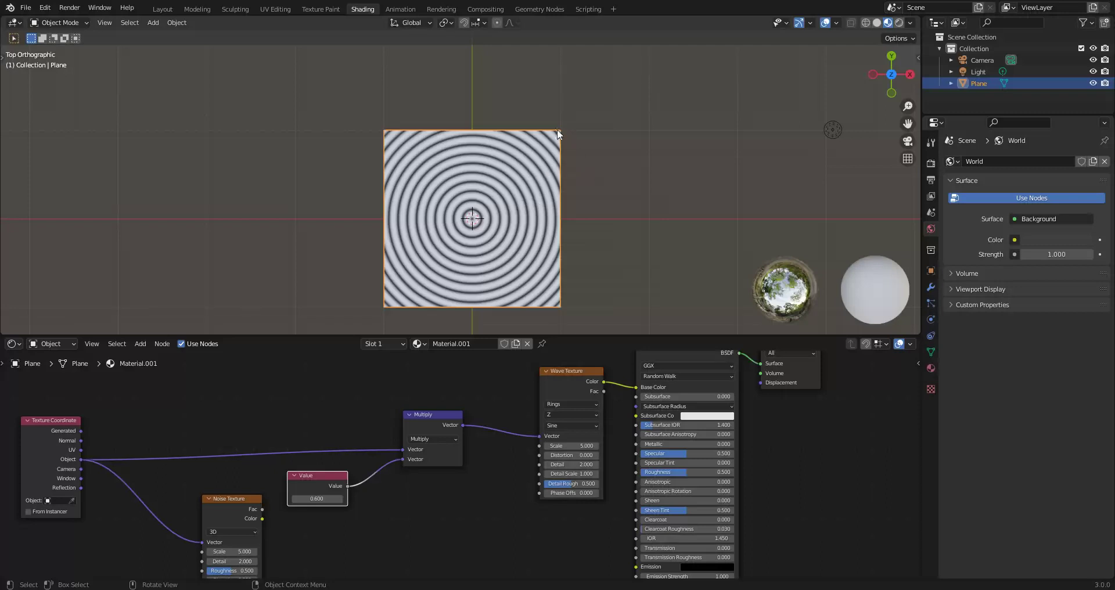
pyautogui.click(295, 498)
pyautogui.click(295, 498)
pyautogui.click(295, 498)
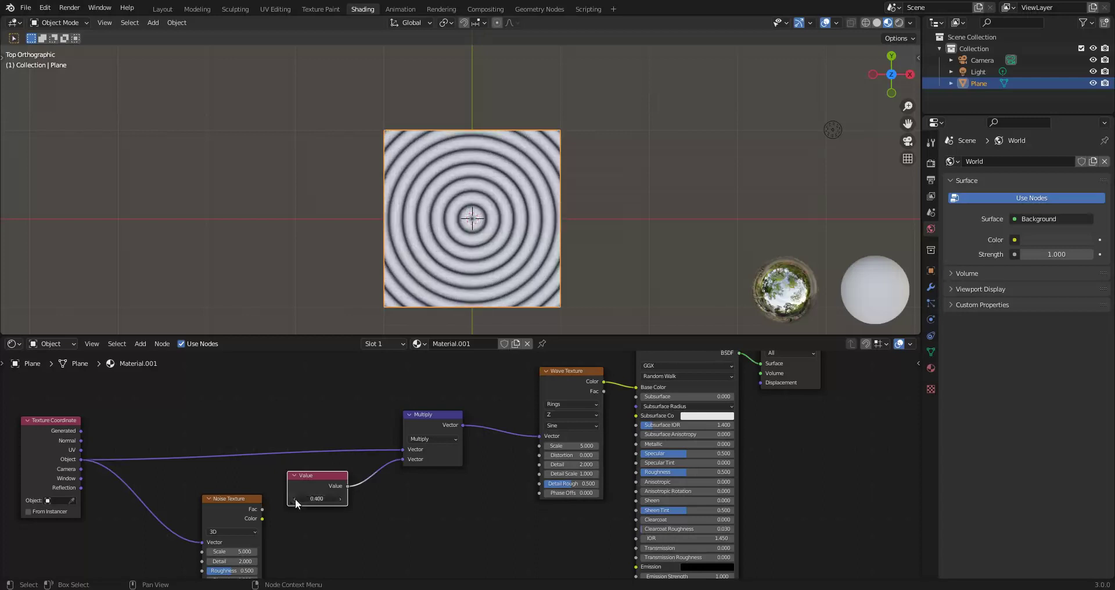
# Raise the Value node's number in steps of 0.1 to well above 1.100 to shrink the rings' spacing.
pyautogui.click(340, 498)
pyautogui.click(341, 499)
pyautogui.click(341, 498)
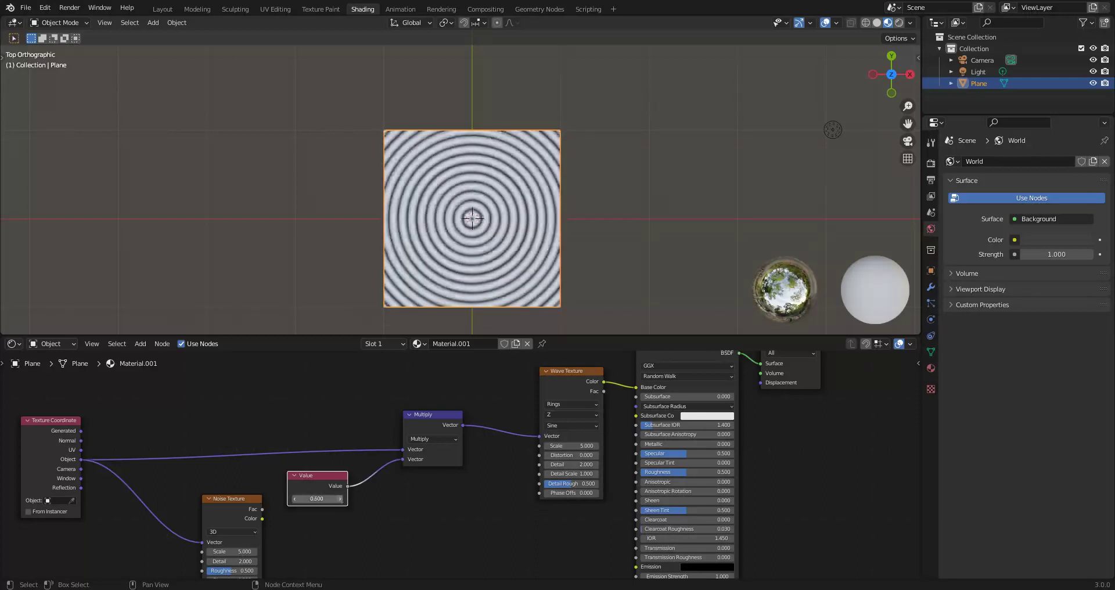
pyautogui.click(340, 498)
pyautogui.click(341, 499)
pyautogui.click(340, 498)
pyautogui.click(340, 498)
pyautogui.click(340, 499)
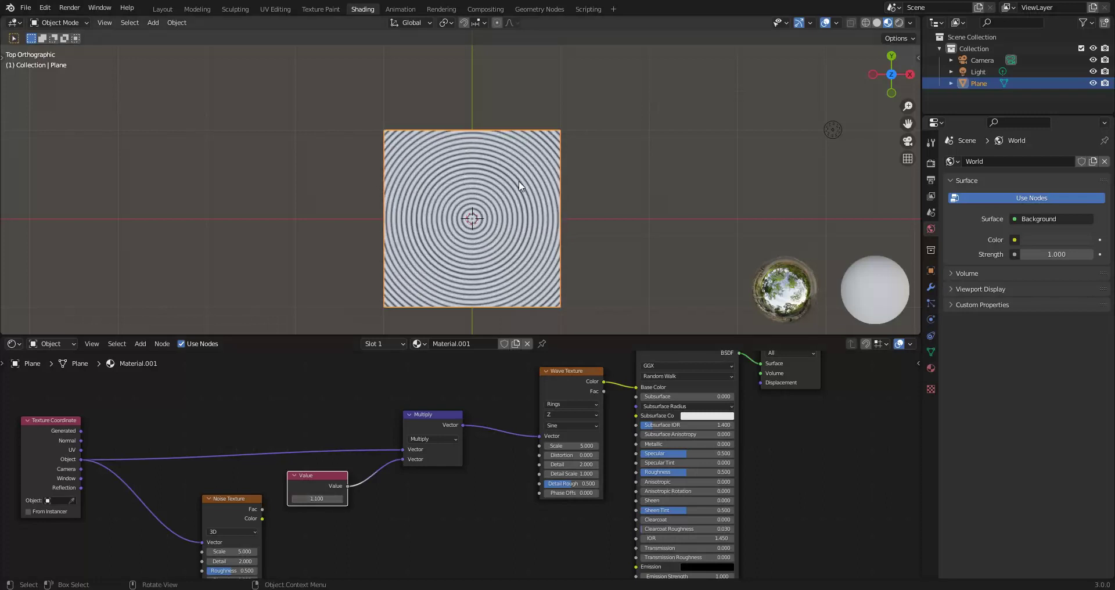
pyautogui.click(340, 498)
pyautogui.click(340, 498)
pyautogui.click(340, 499)
pyautogui.click(340, 498)
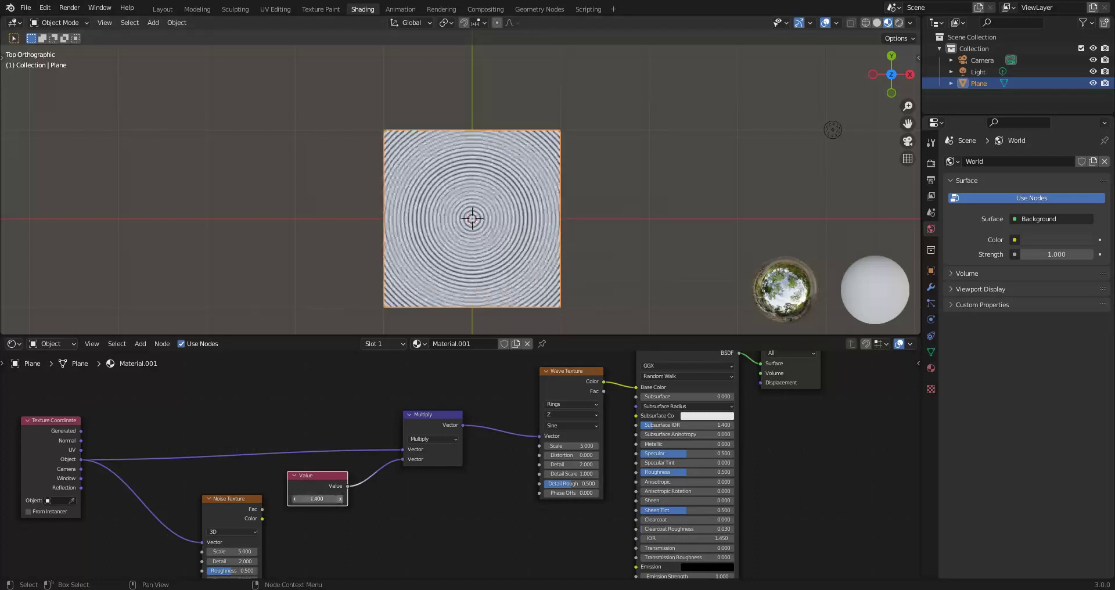
pyautogui.click(340, 498)
pyautogui.click(340, 498)
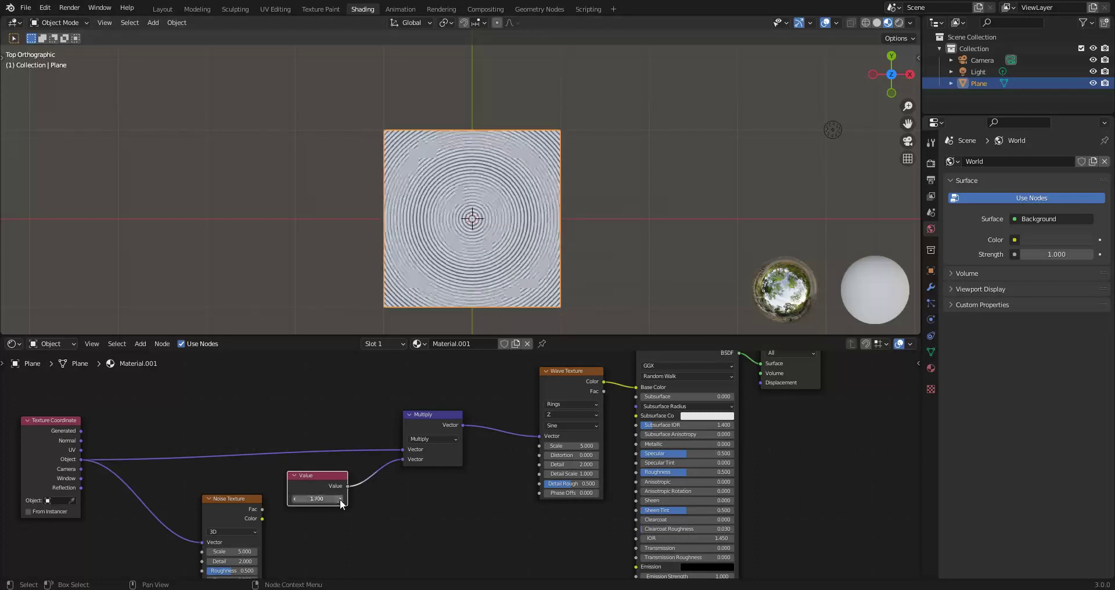
# Delete the Value node and wire the Noise Texture's Color into the Multiply node's second Vector input.
pyautogui.rightClick(306, 480)
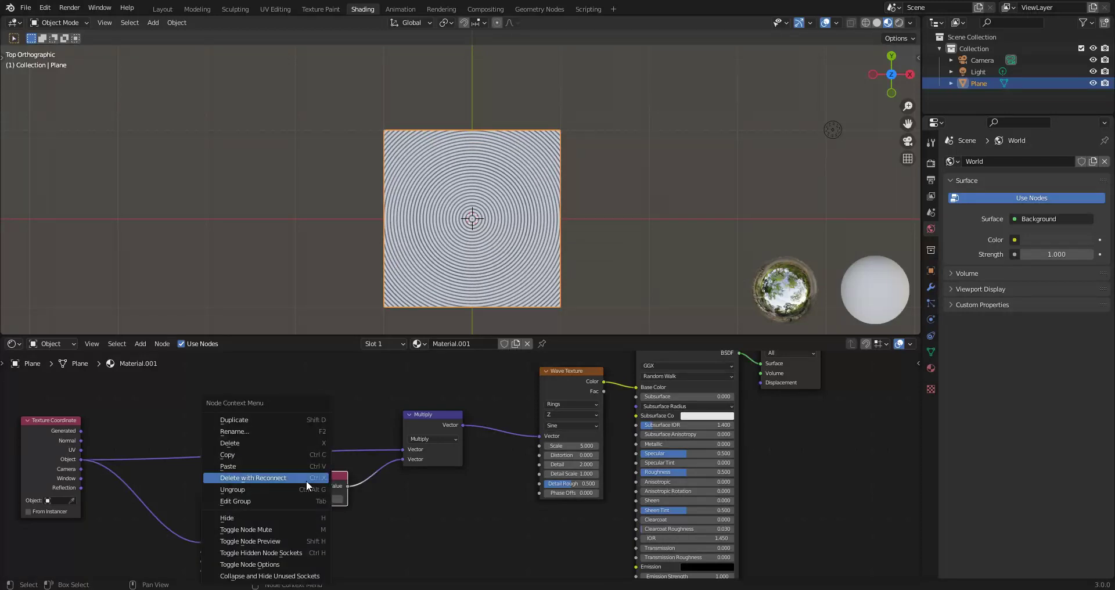
pyautogui.click(305, 480)
pyautogui.moveTo(264, 518); pyautogui.dragTo(402, 471)
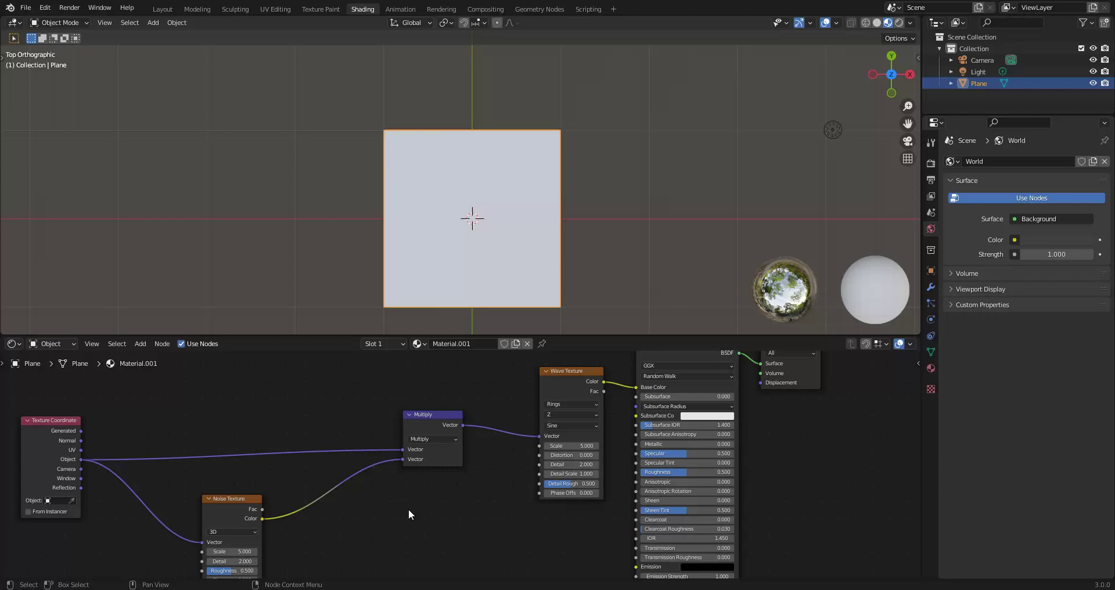